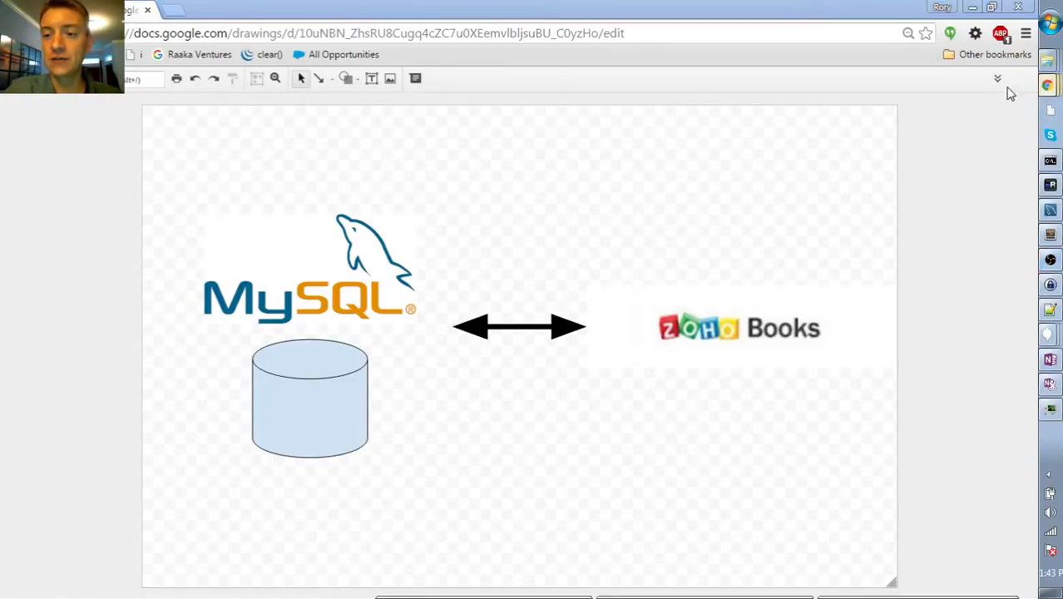
In MySQL Workbench, add a row to zoho_contacts with a contact ID and the contact's full name, and apply it to the database.
key(alt+Tab)
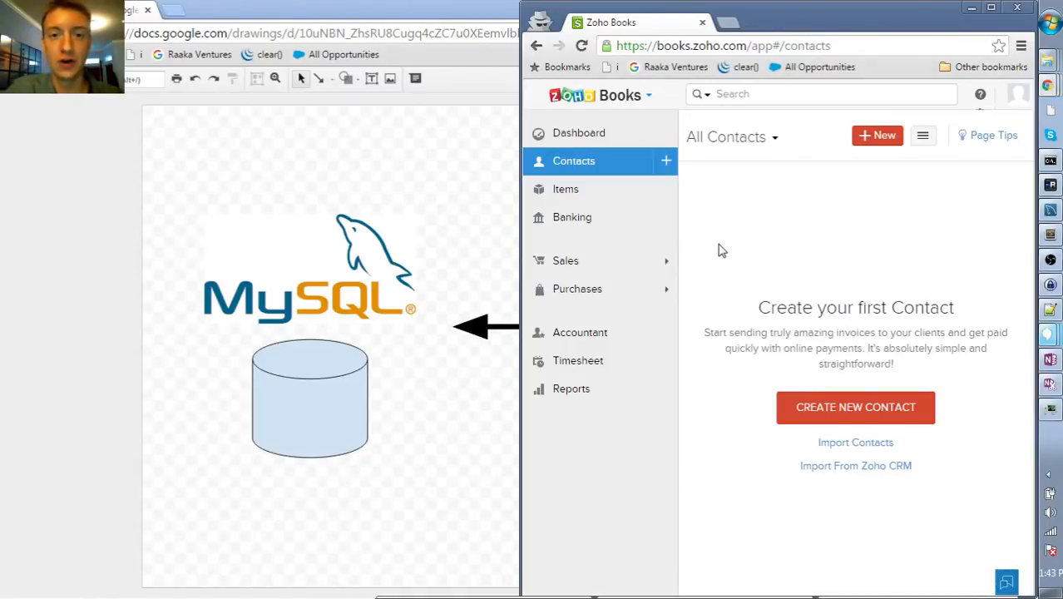
click(1050, 211)
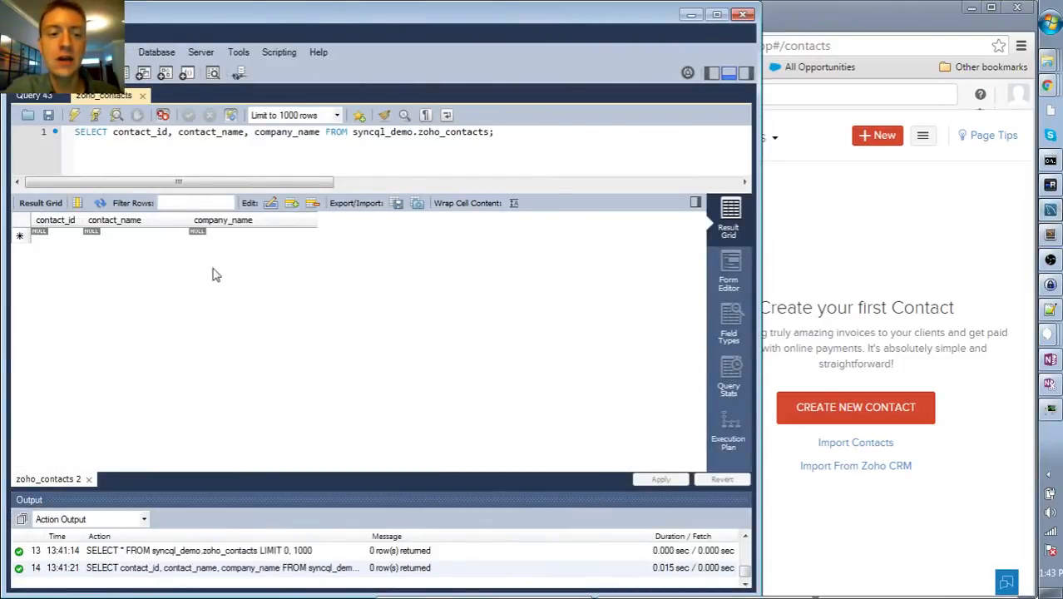
click(58, 238)
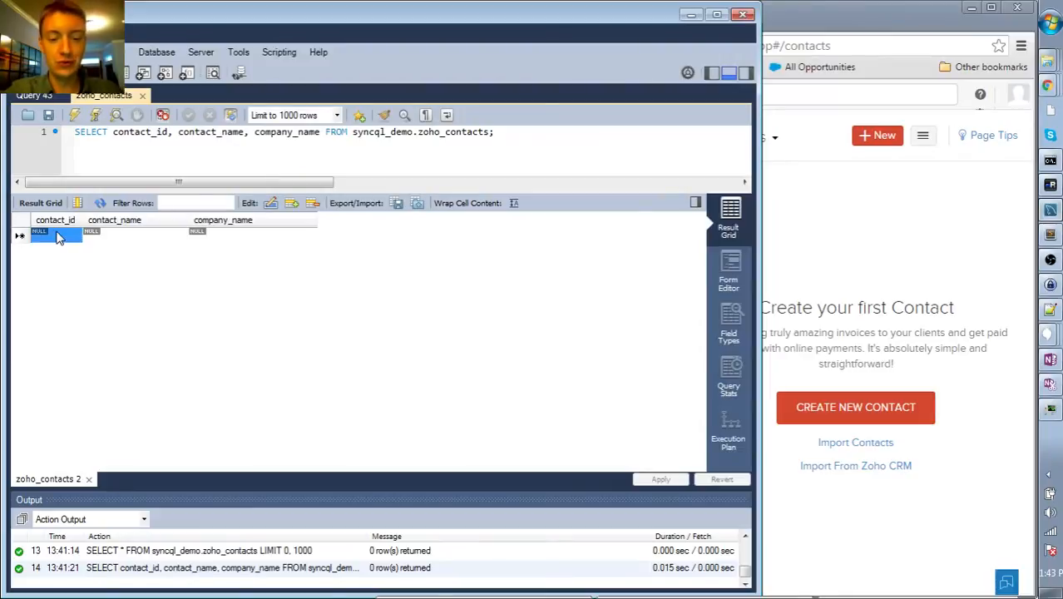
click(57, 235)
text(654321)
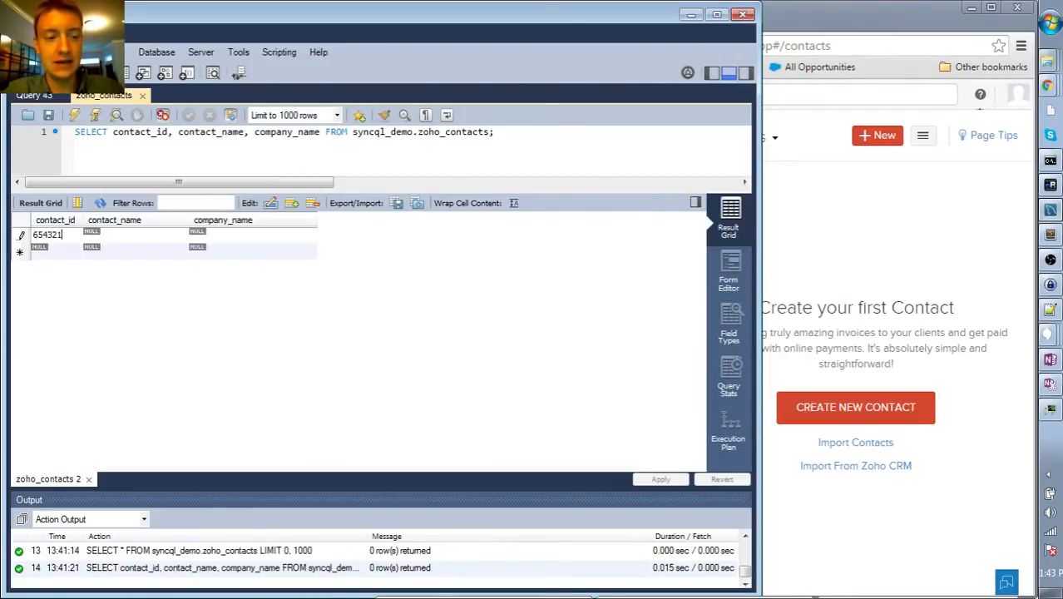
click(123, 236)
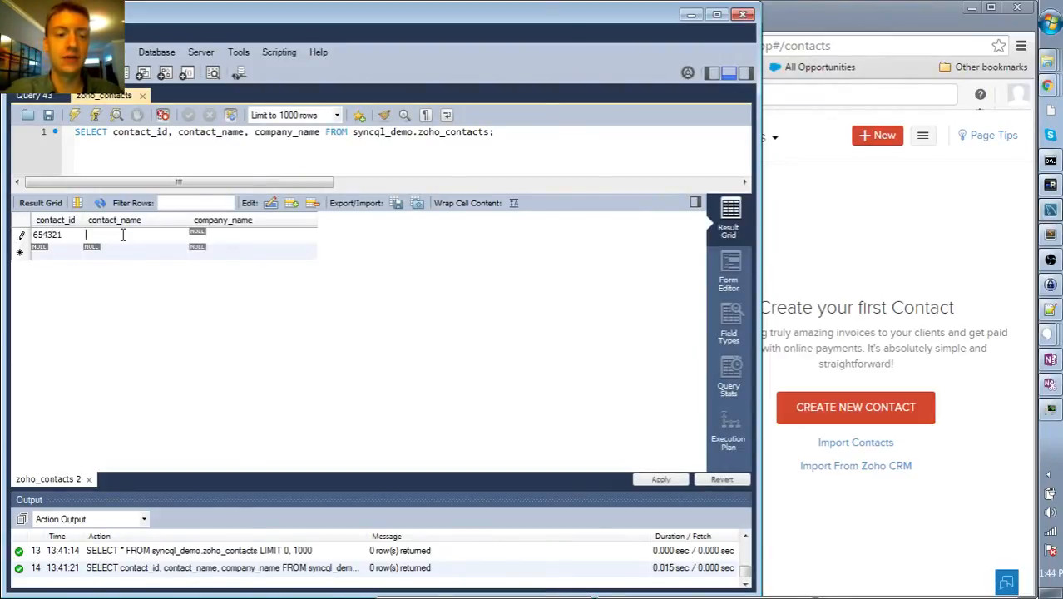
text(James Sm)
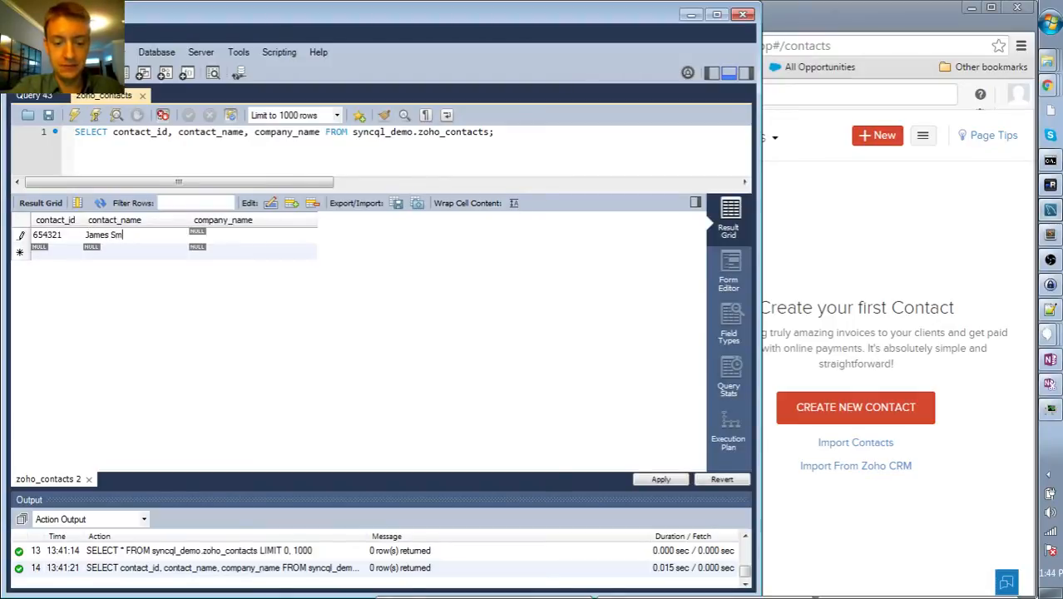
text(ith)
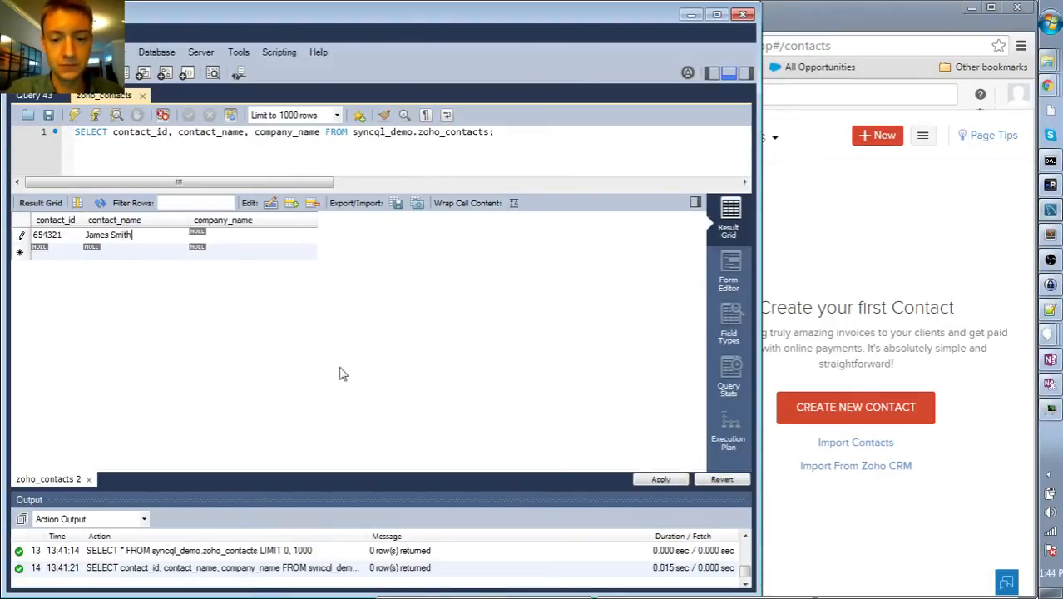
click(660, 479)
click(714, 509)
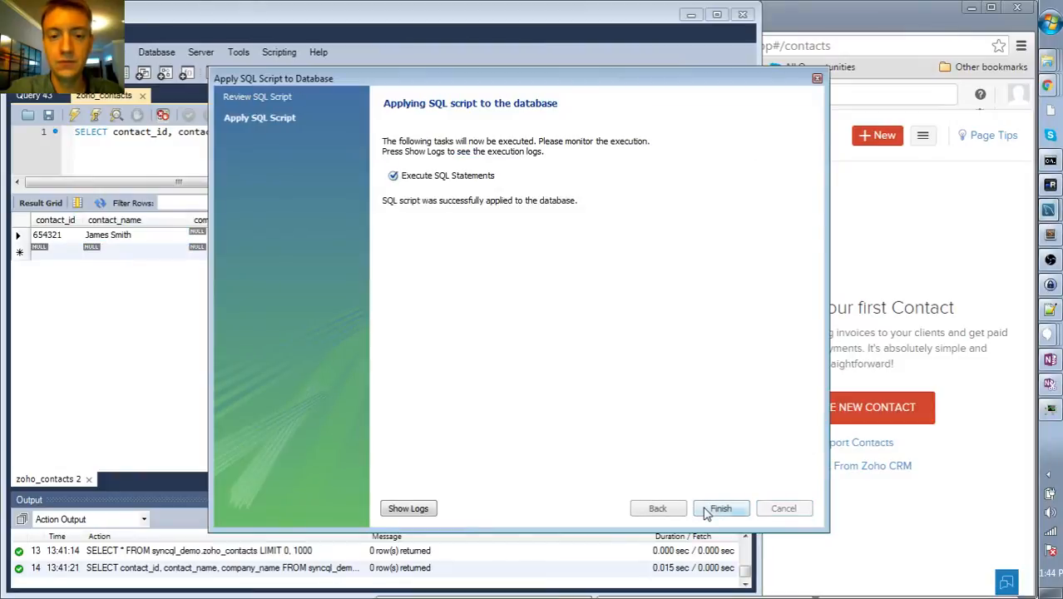
click(720, 508)
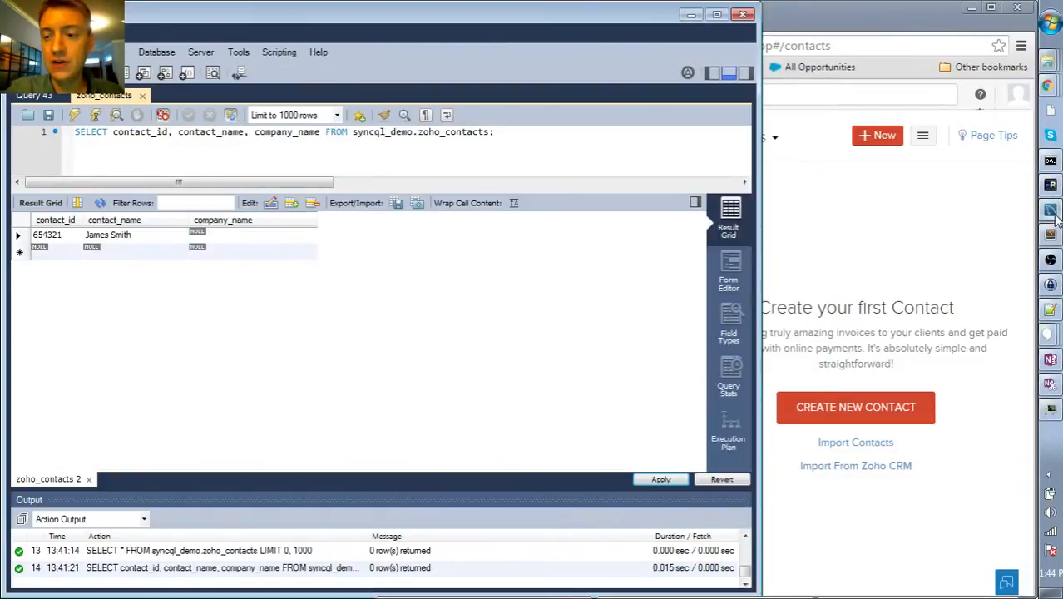
Check the sync log in mRemoteNG, and reload the contacts list in Zoho Books to look for the new contact.
click(1050, 185)
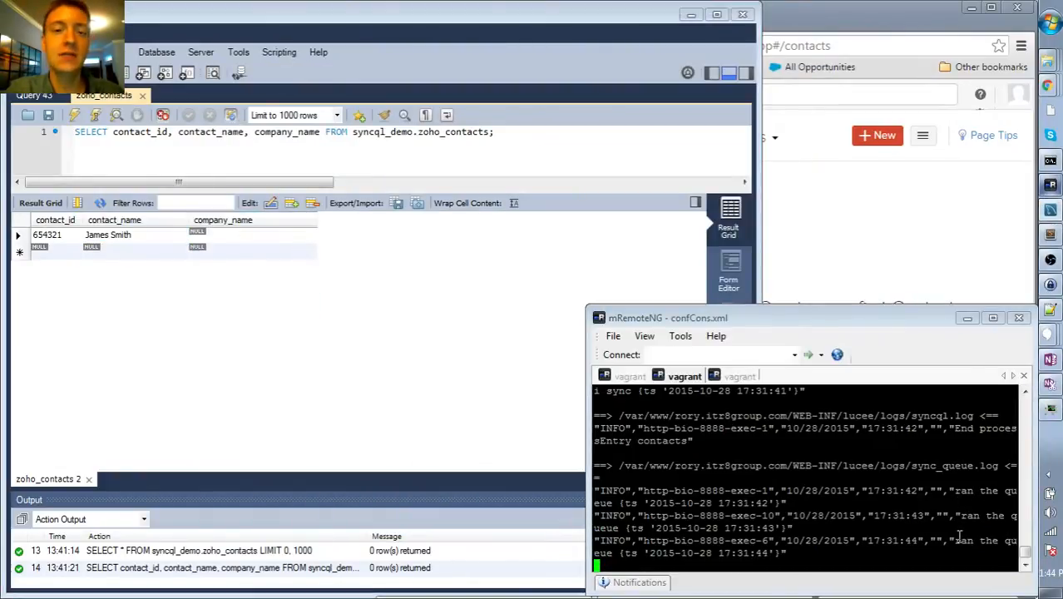
click(896, 79)
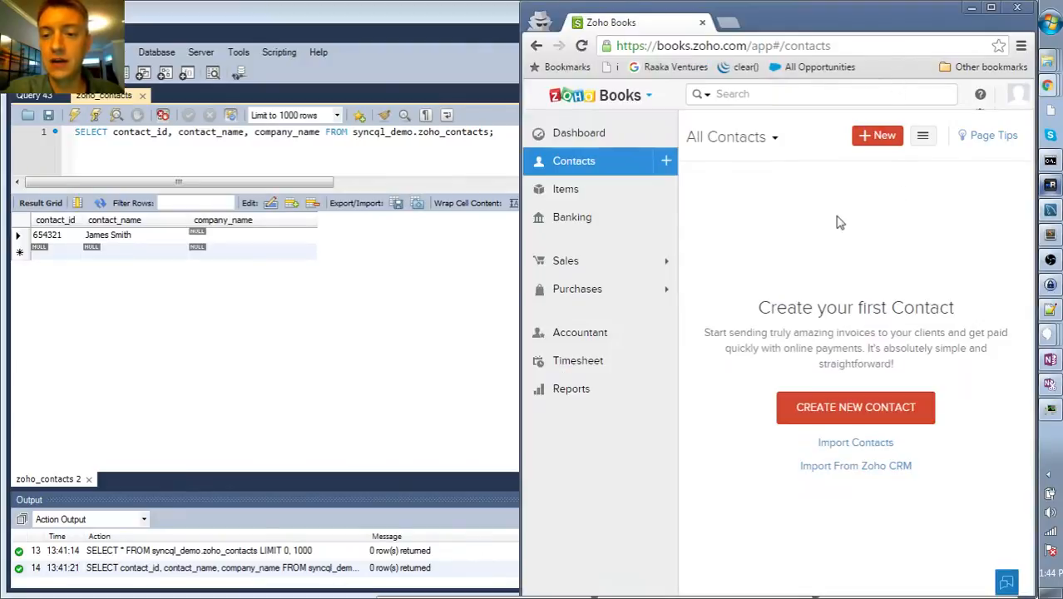
key(F5)
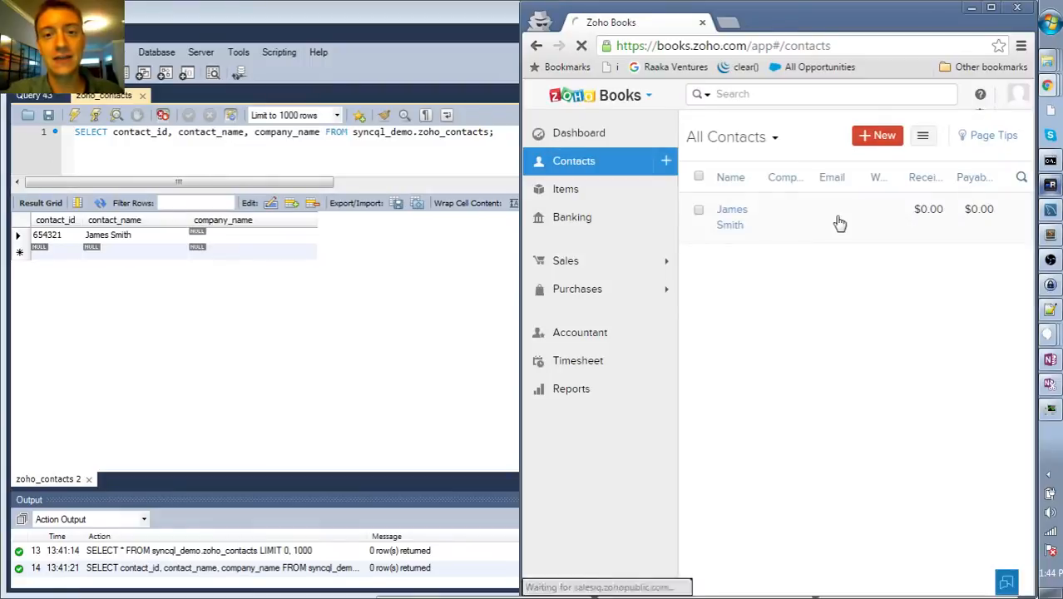
Create a new contact in Zoho Books with only the contact's full name as Contact Display Name, and save it.
click(883, 136)
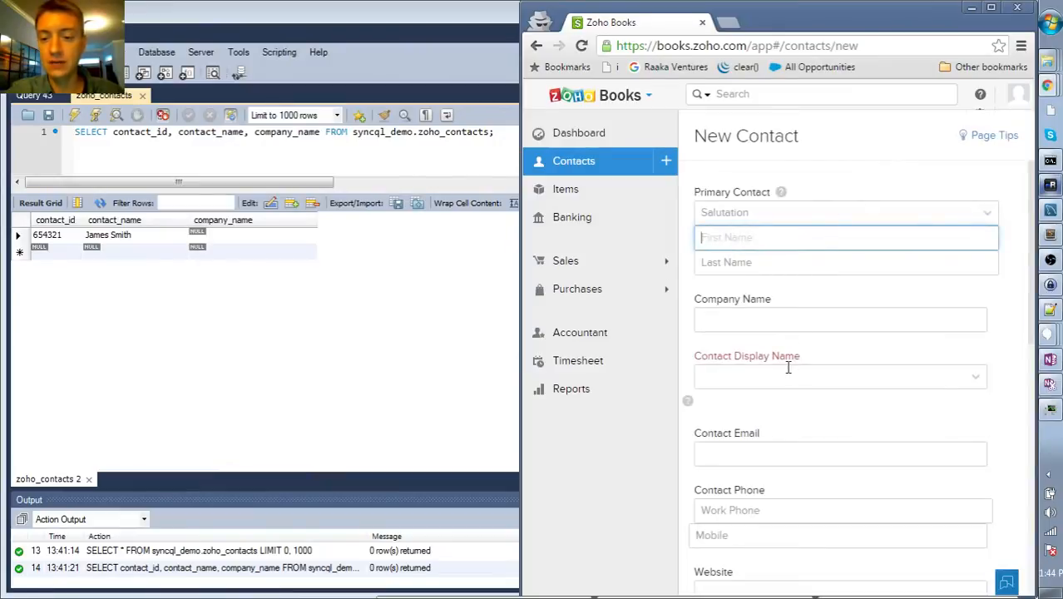
click(788, 376)
text(Sally)
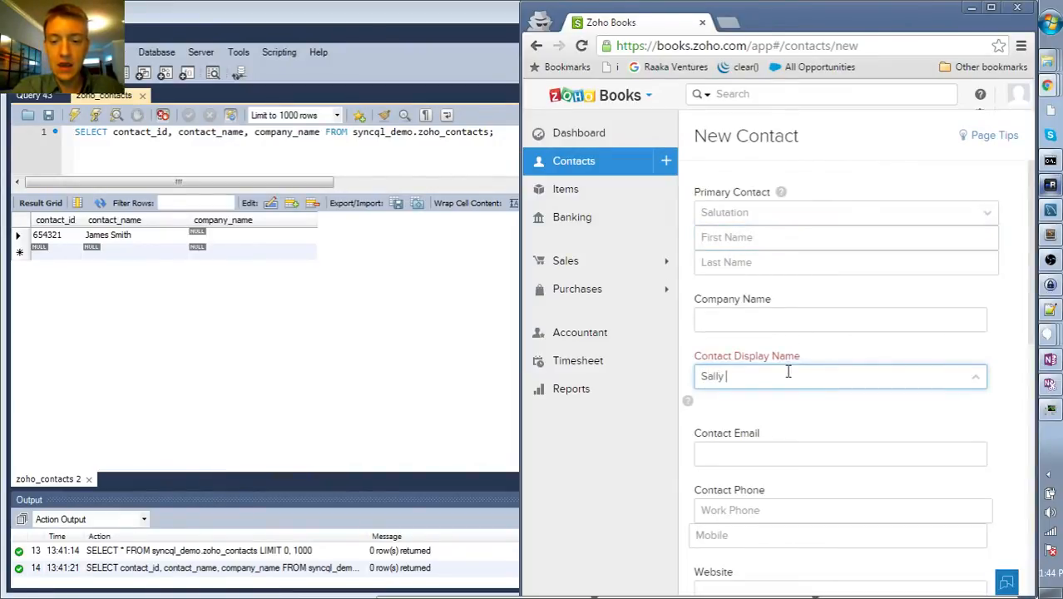
text( James)
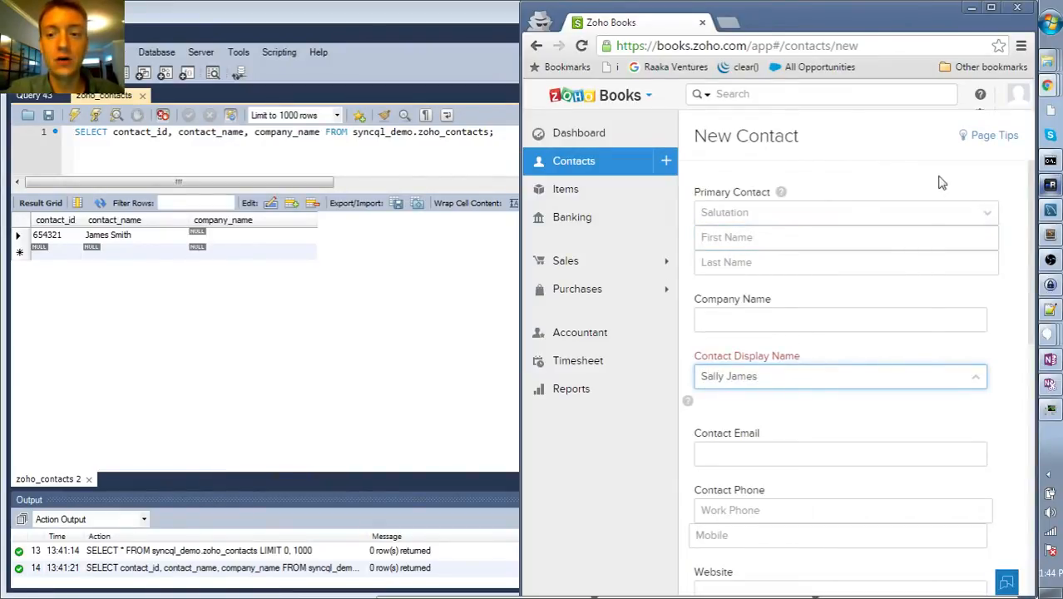
scroll(815, 466, down, 7)
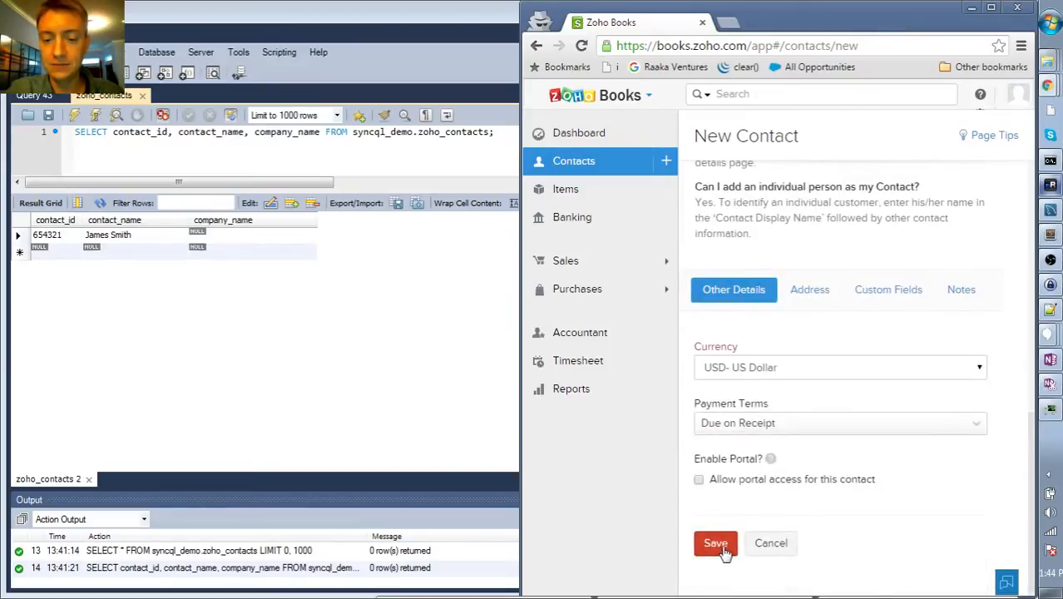
click(717, 549)
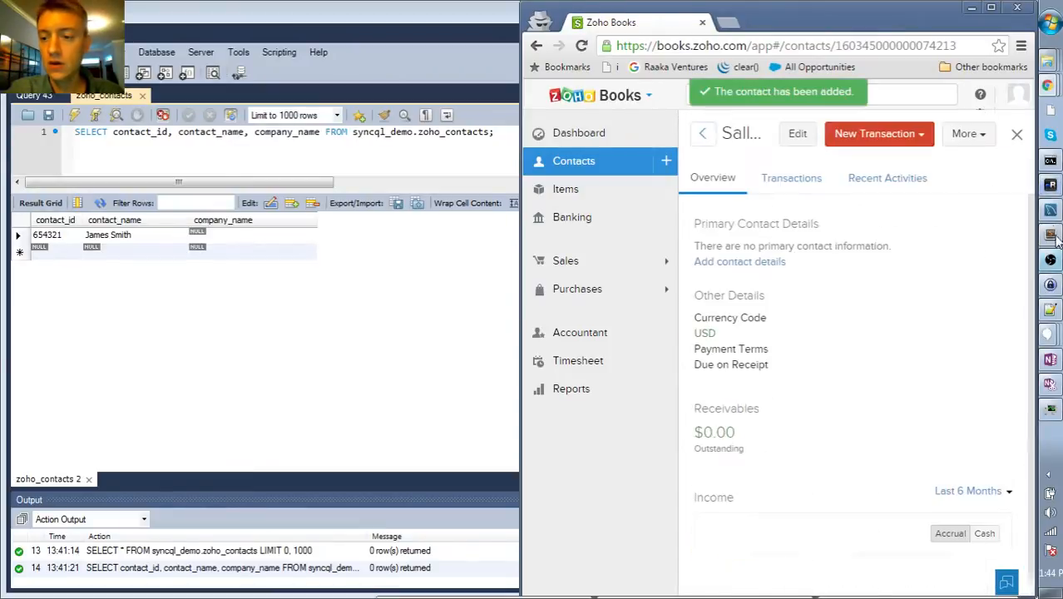
Check the sync log in mRemoteNG, and refresh the zoho_contacts results in MySQL Workbench to compare them with Zoho Books.
click(1051, 185)
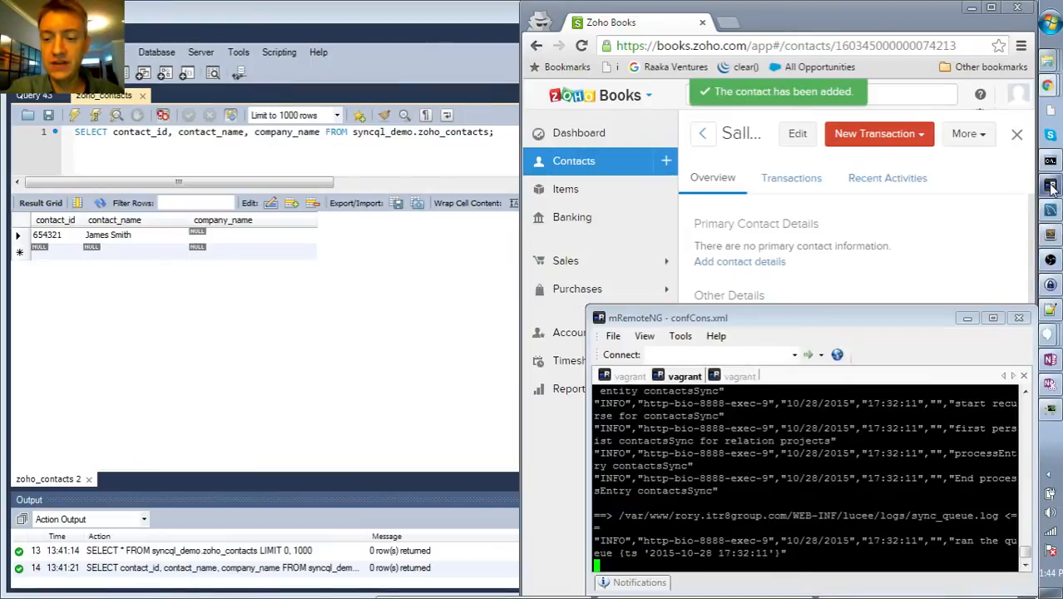
click(270, 277)
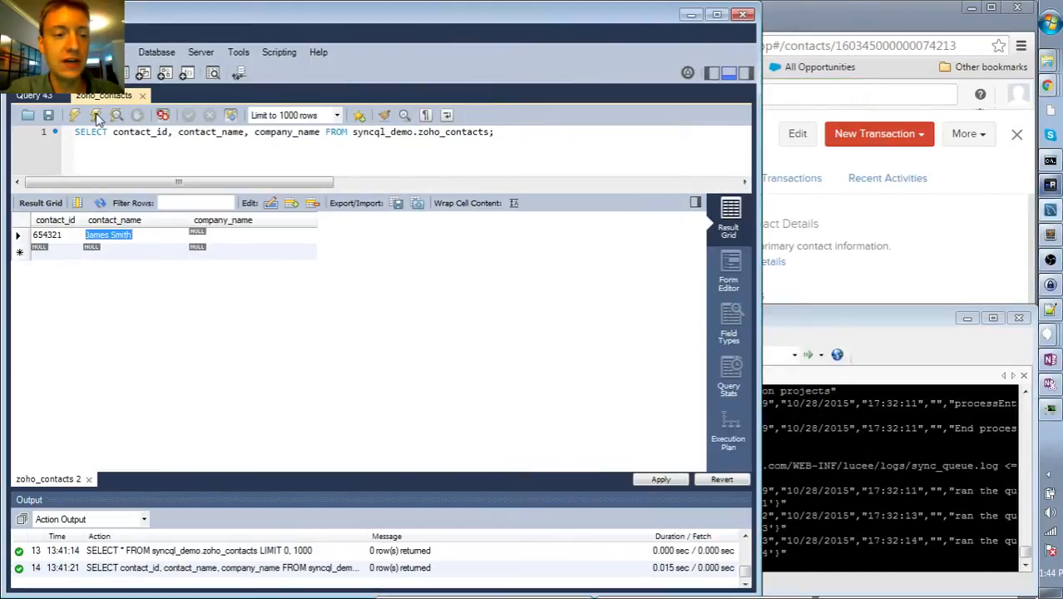
click(99, 204)
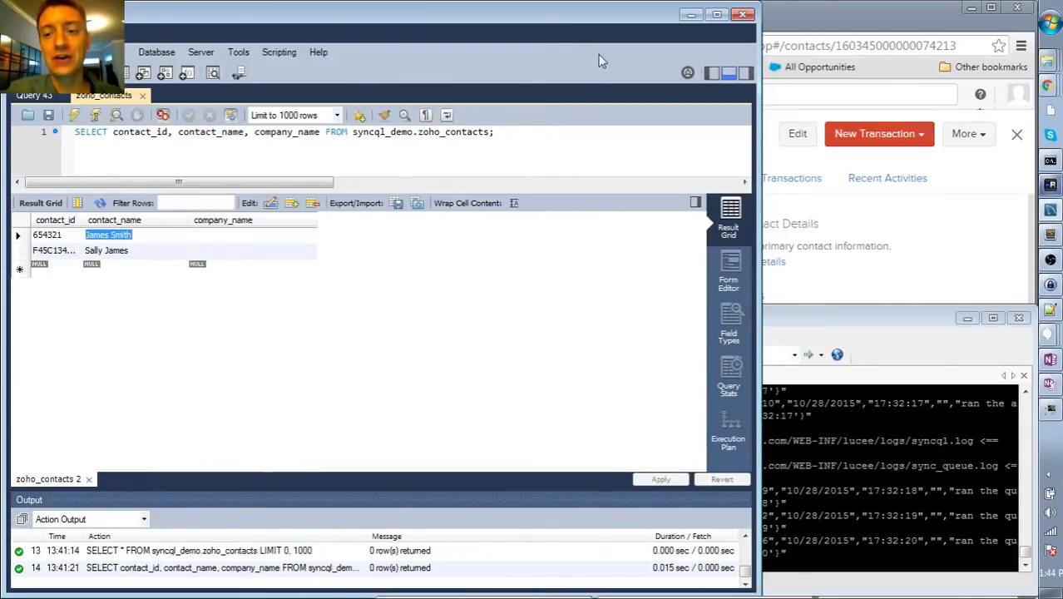
key(alt+Tab)
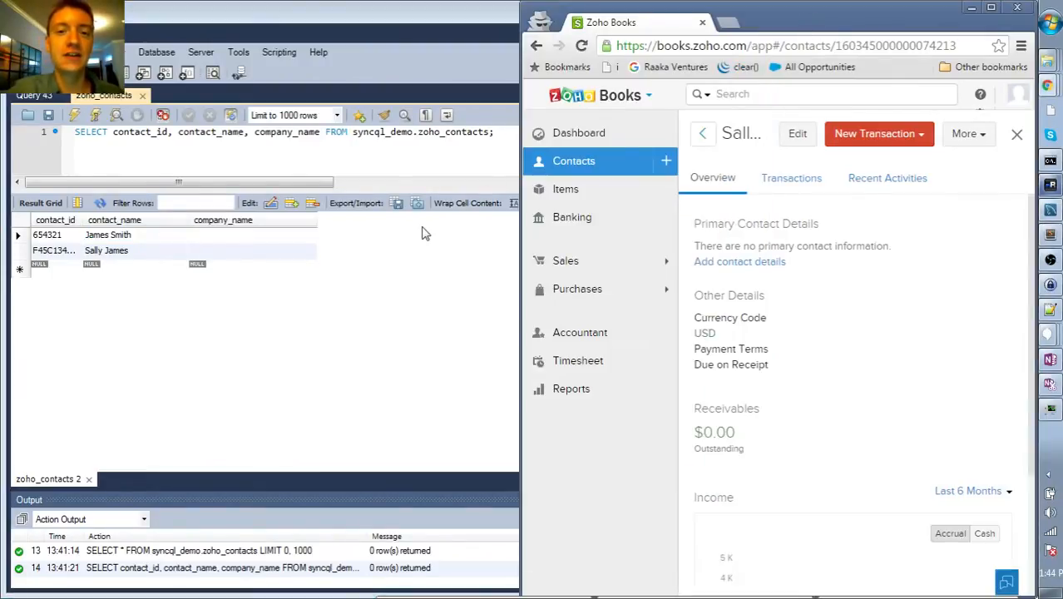
In MySQL Workbench, set company_name of the first zoho_contacts row to "Jame's Company" and apply the update to the database.
click(395, 366)
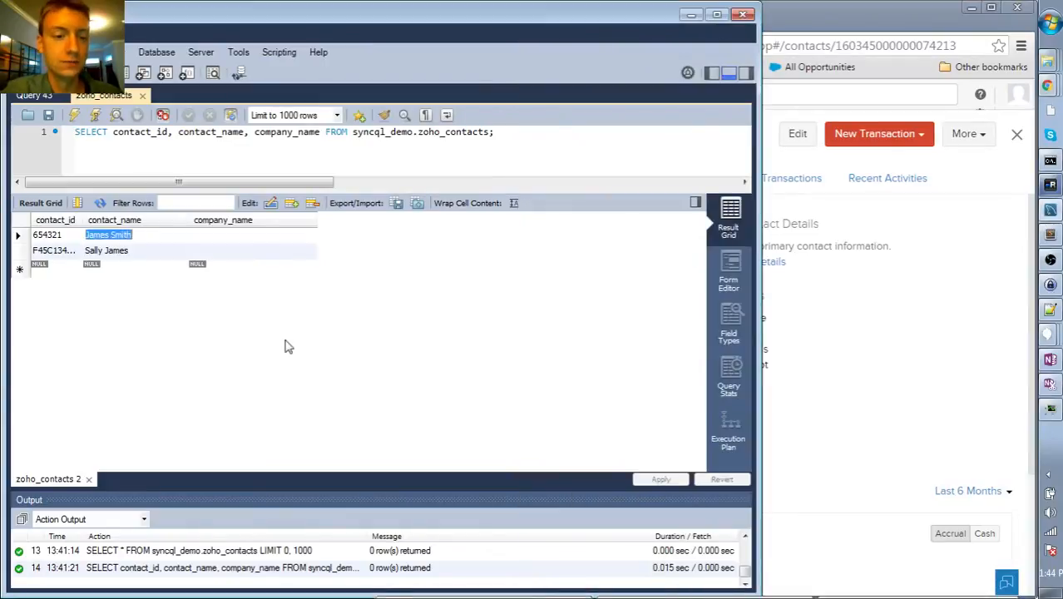
double_click(247, 235)
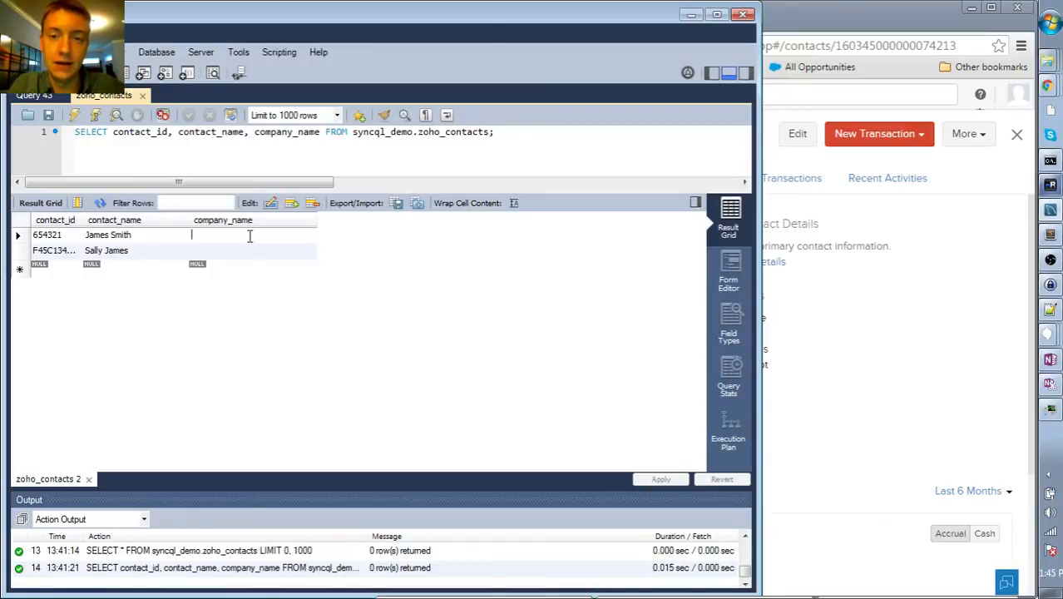
text(J)
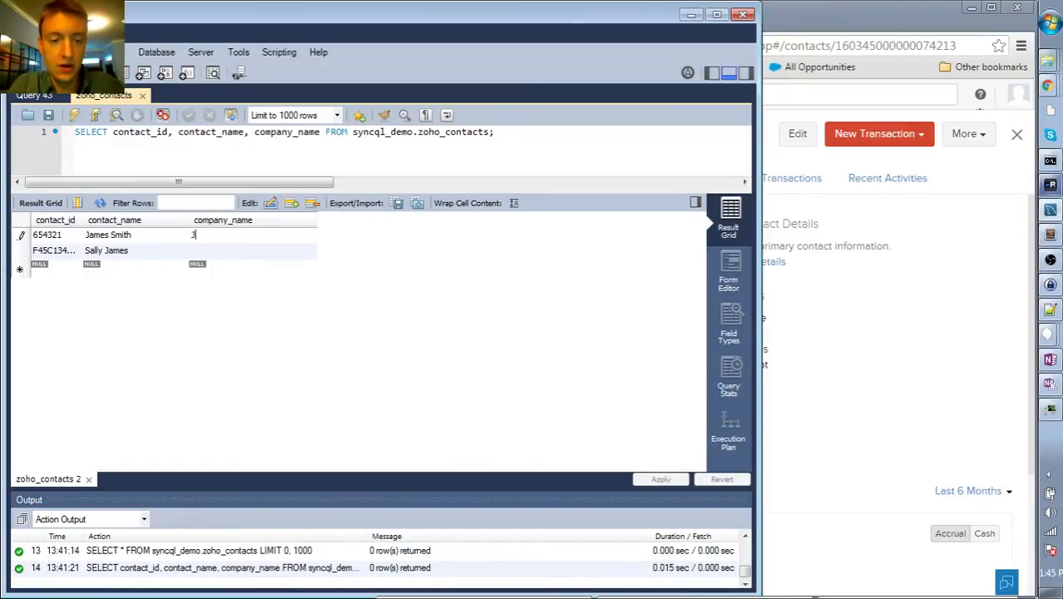
text(ame's Company)
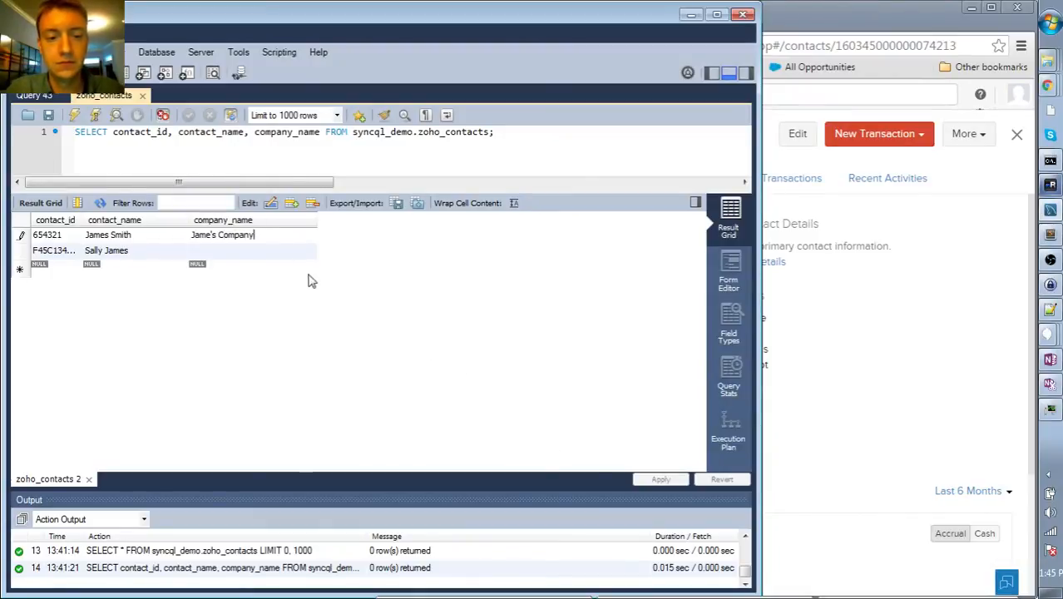
click(293, 252)
click(661, 480)
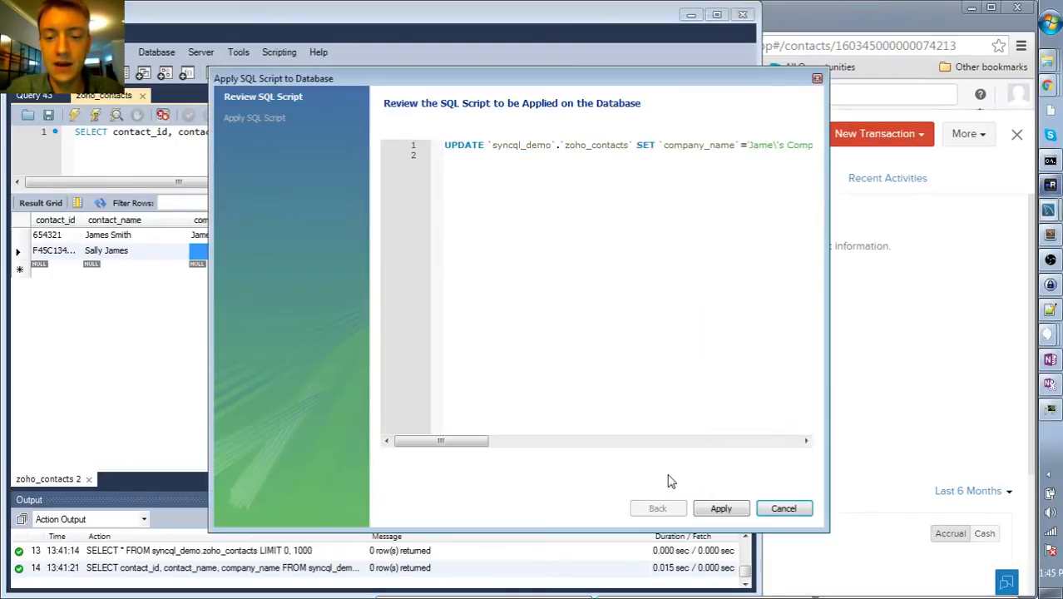
click(708, 506)
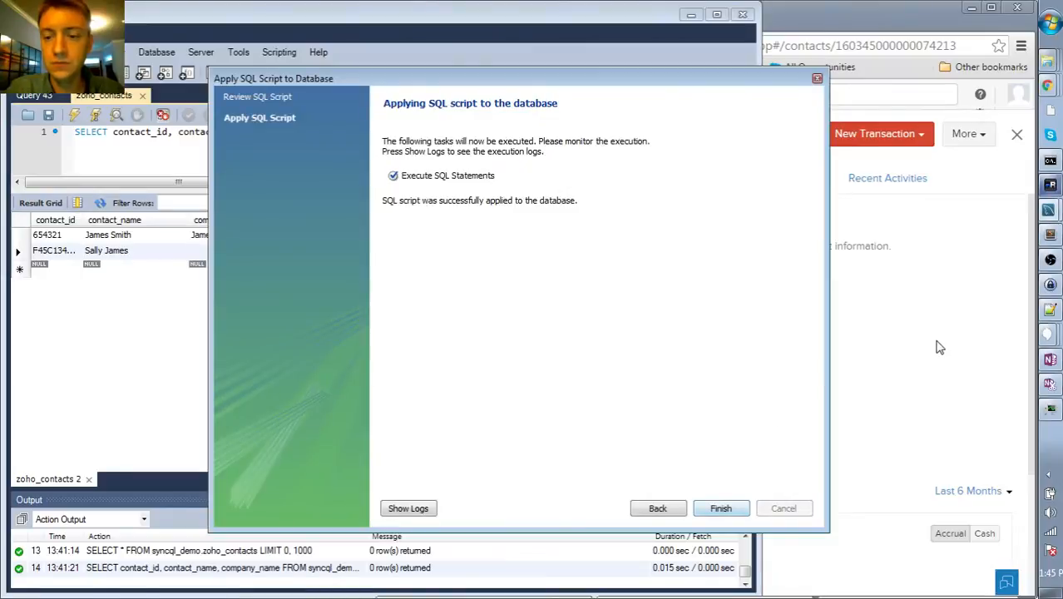
Switch to Zoho Books, open the first contact from the contacts list, and check its company name.
click(937, 344)
click(580, 170)
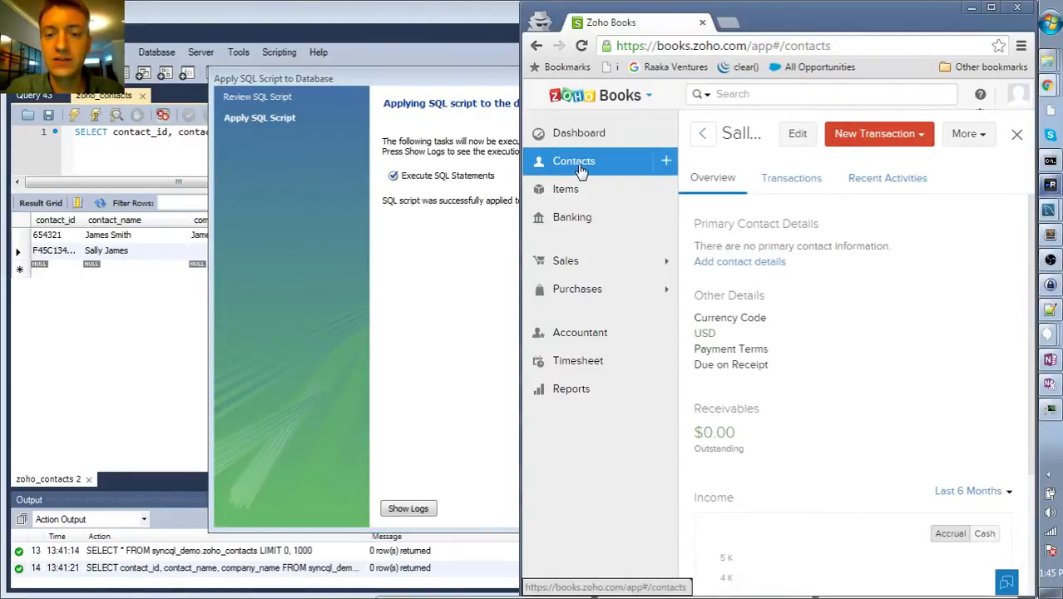
click(732, 216)
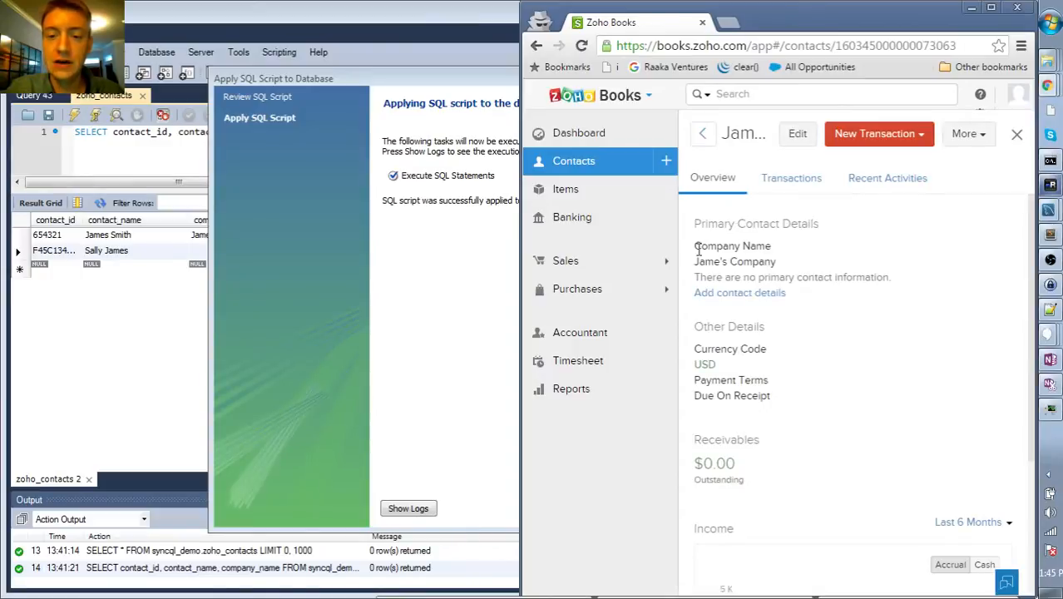
mouse_move(697, 247)
mouse_down()
mouse_move(733, 249)
mouse_move(699, 267)
mouse_up()
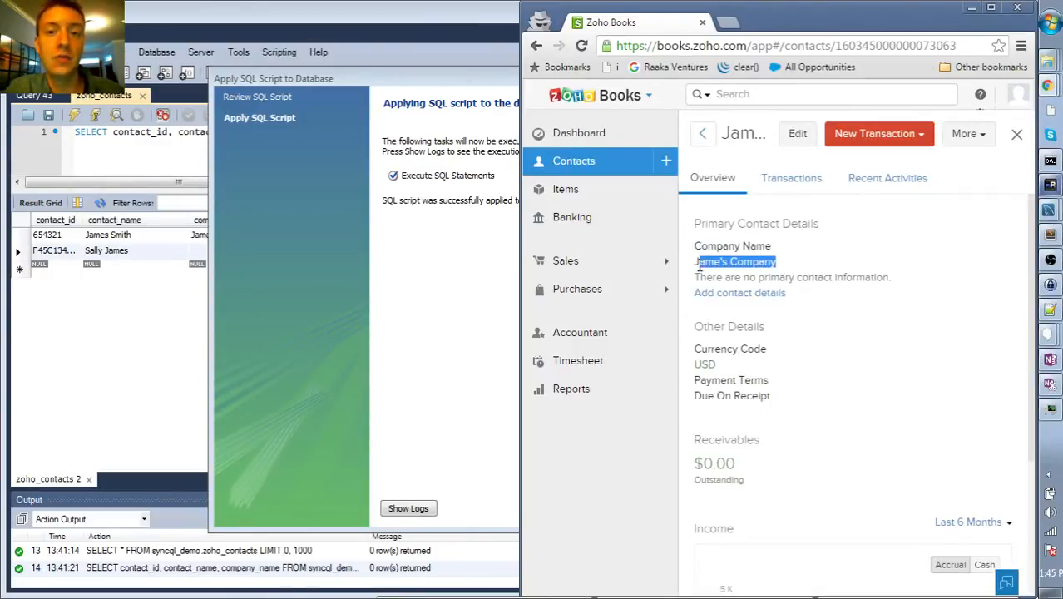
Edit the open contact to set its Company Name to "ACME Corp" and save the contact.
click(796, 135)
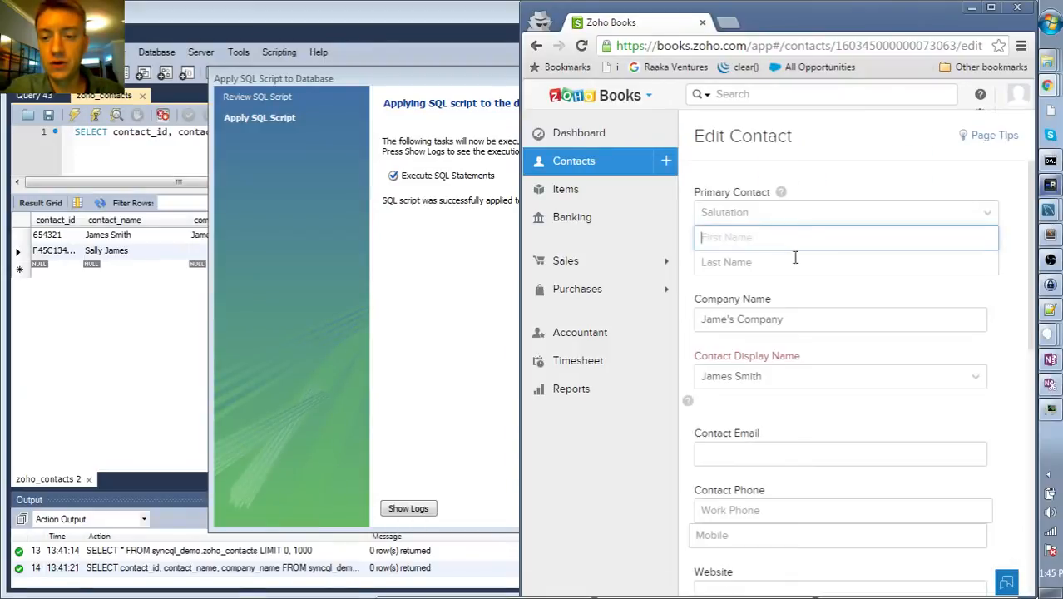
drag(807, 319, 674, 323)
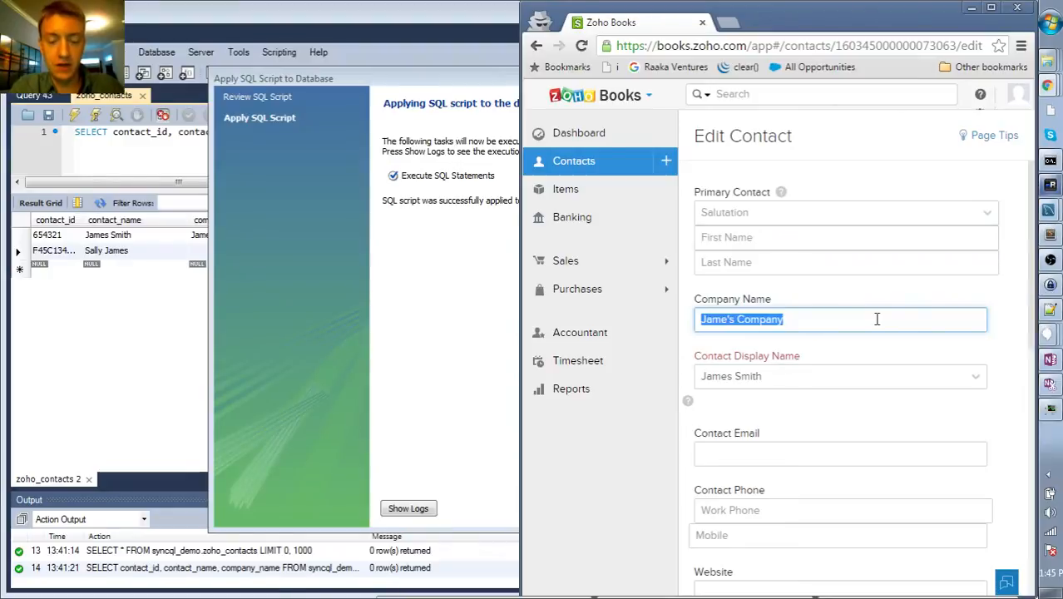
text(ACME Corp)
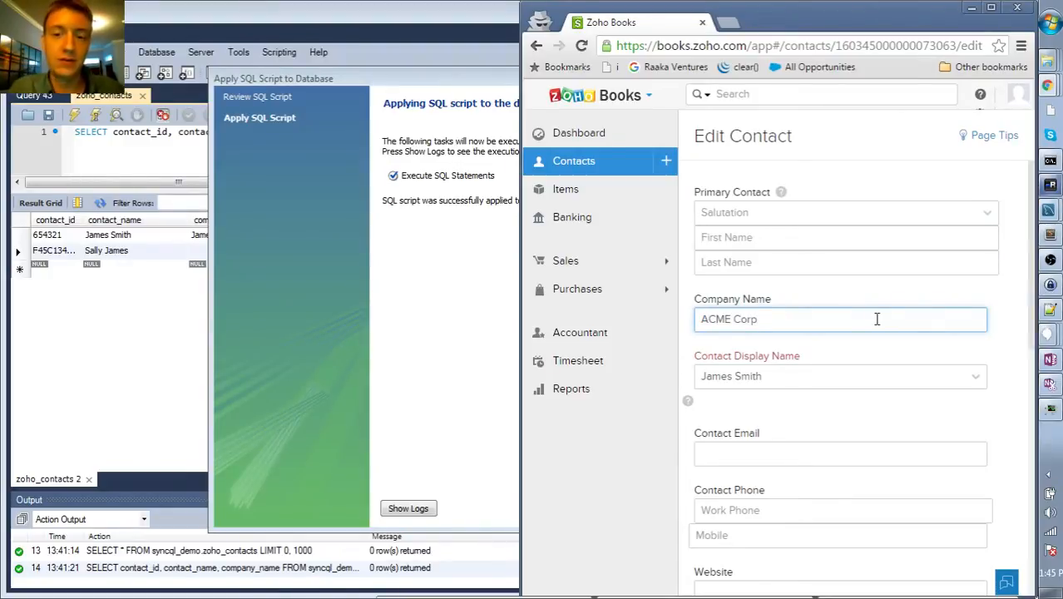
click(942, 173)
scroll(754, 465, down, 5)
scroll(722, 537, down, 2)
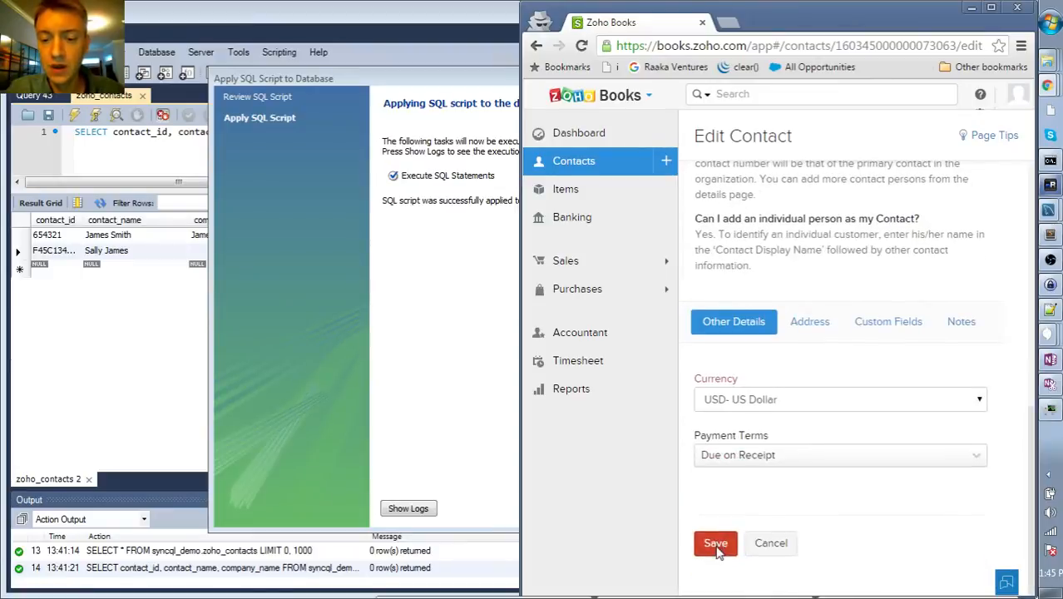
click(717, 549)
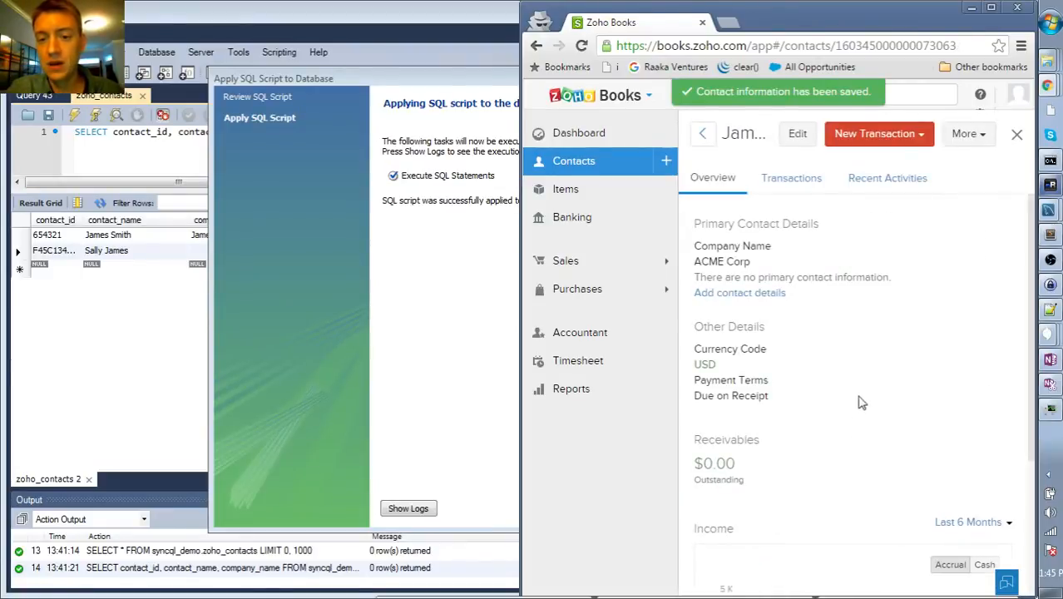
Switch to MySQL Workbench, close the finished SQL script dialog, and refresh the zoho_contacts results to check the first row's company_name.
click(444, 323)
click(719, 508)
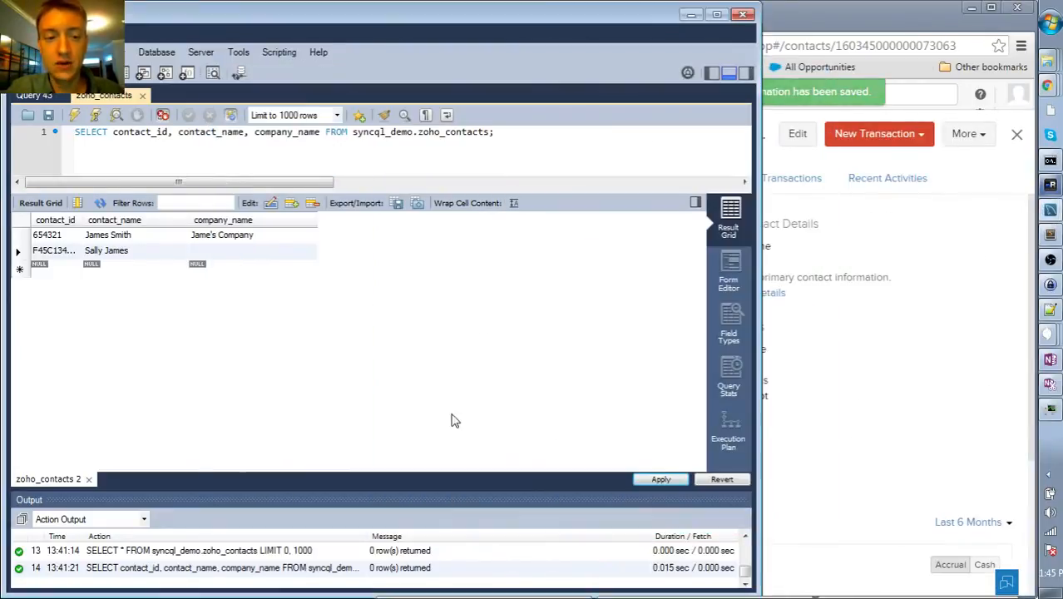
click(100, 203)
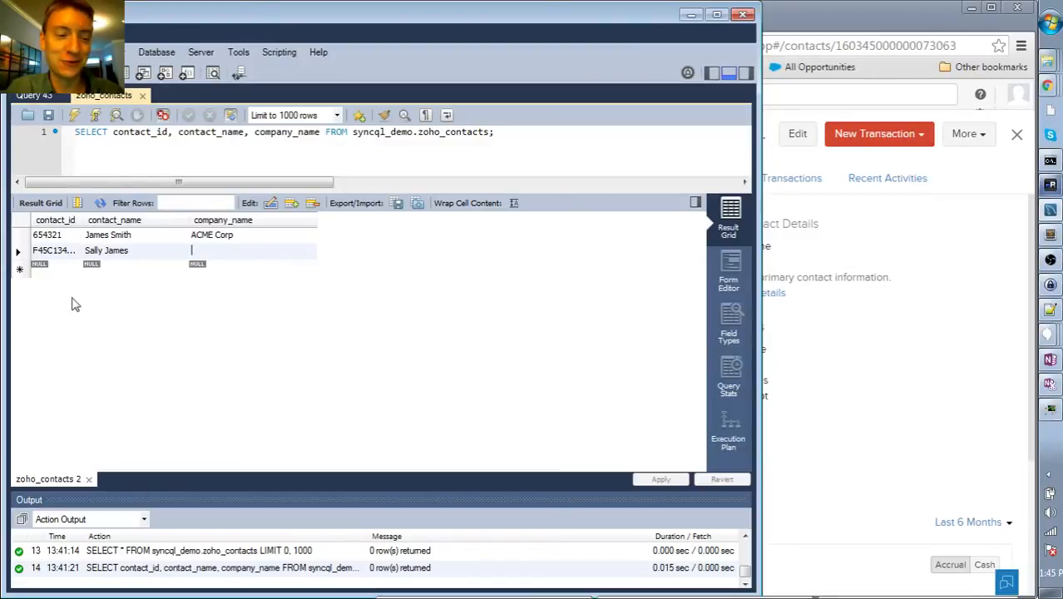
Delete the second row from zoho_contacts and apply the deletion to the database.
click(24, 256)
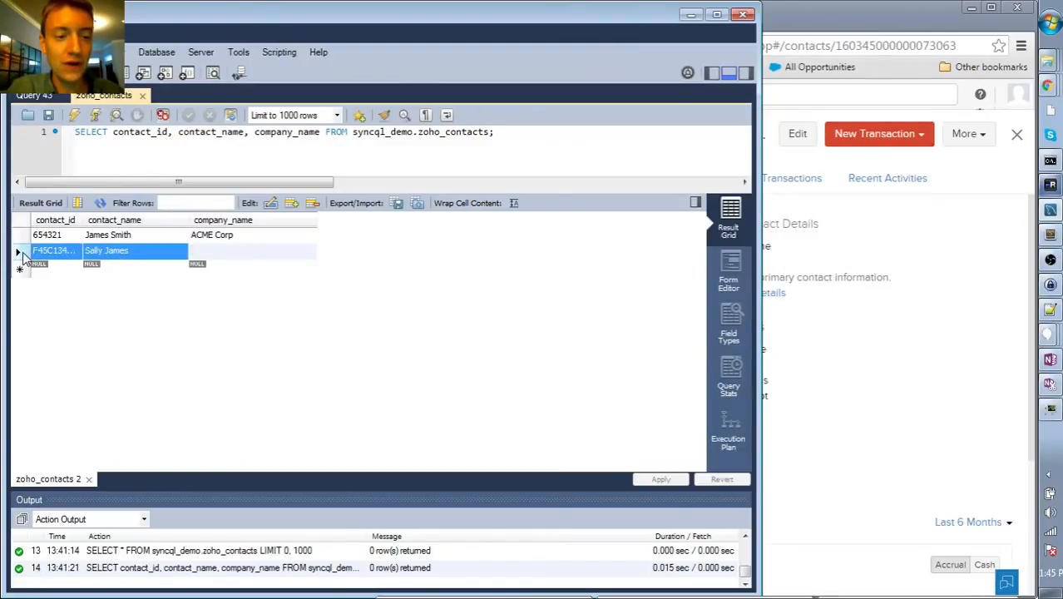
right_click(24, 259)
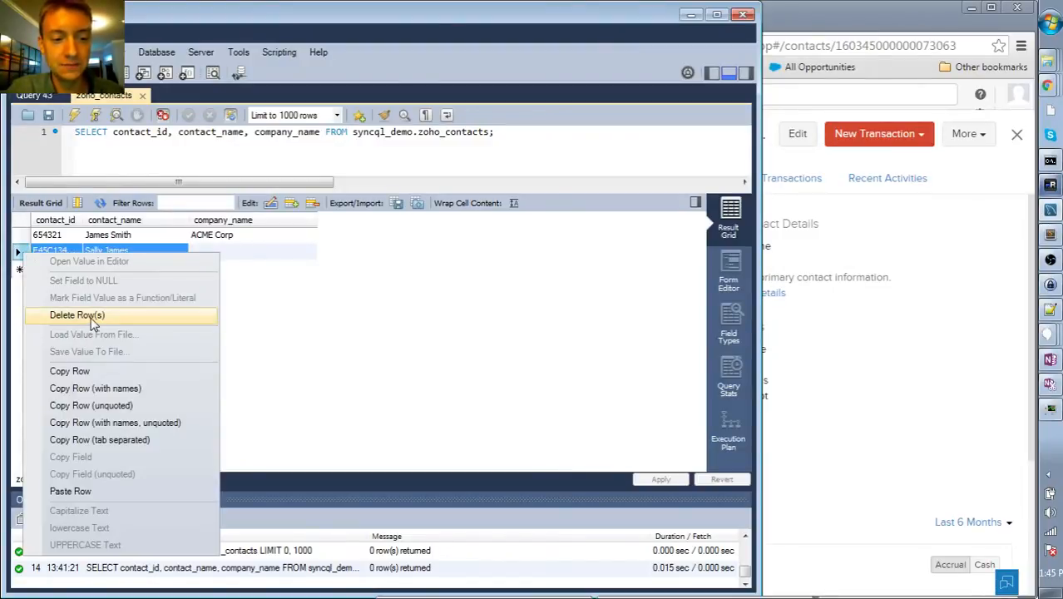
click(93, 315)
click(661, 479)
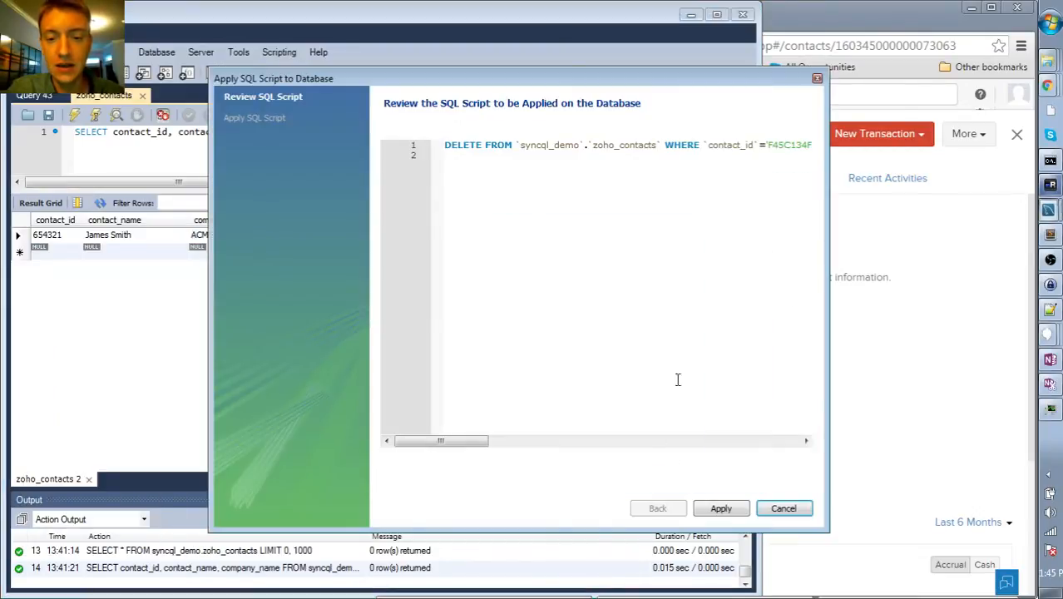
click(721, 508)
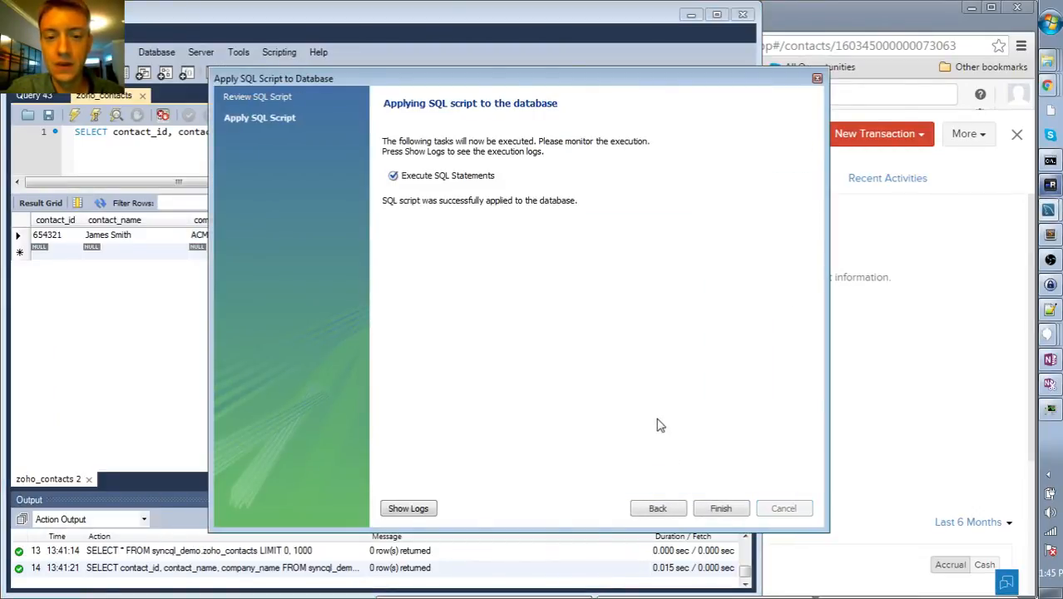
click(721, 509)
Switch to Zoho Books and reload the contacts list to check whether the contact deleted from the database is still listed.
click(892, 369)
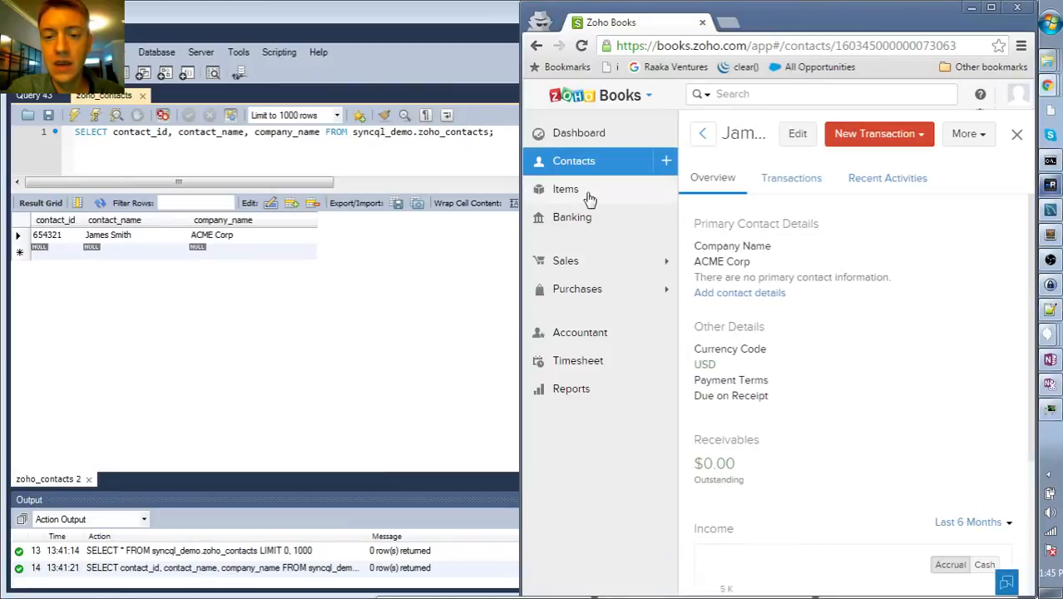
click(585, 165)
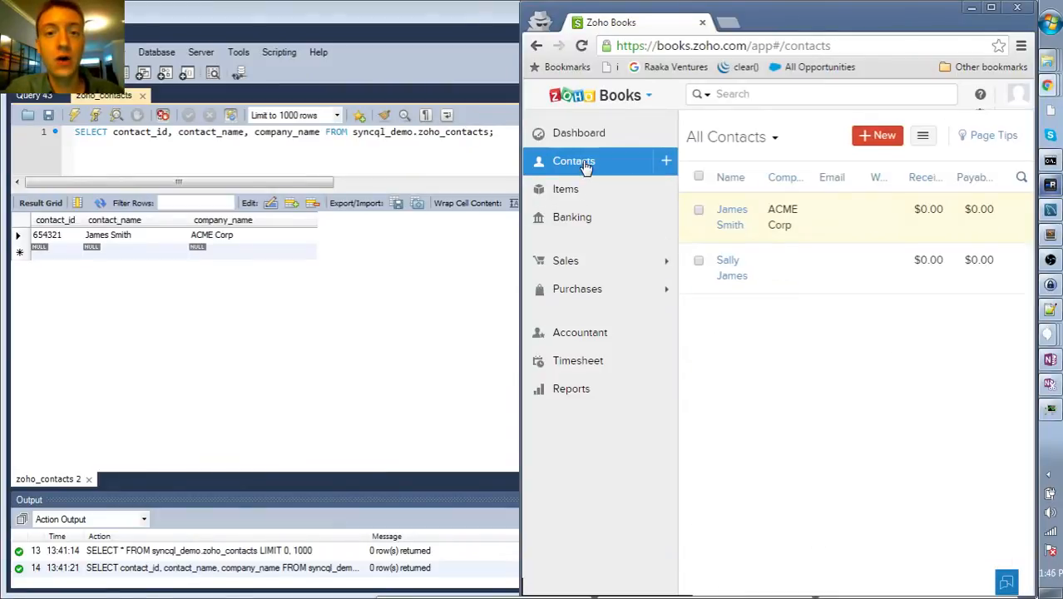
key(F5)
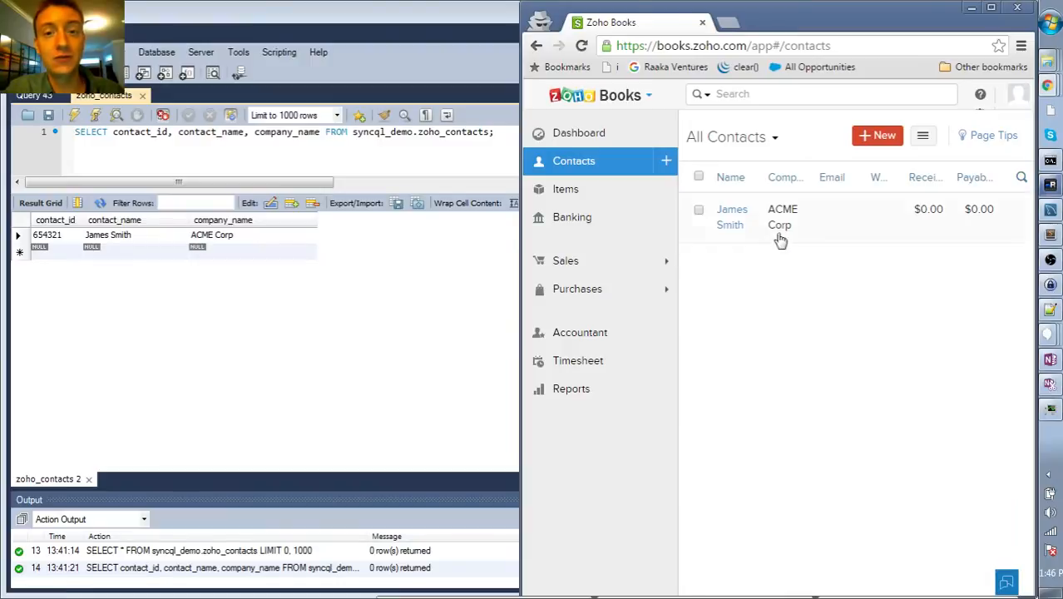
Delete the remaining ACME Corp contact in Zoho Books, and refresh the zoho_contacts results in MySQL Workbench.
click(698, 210)
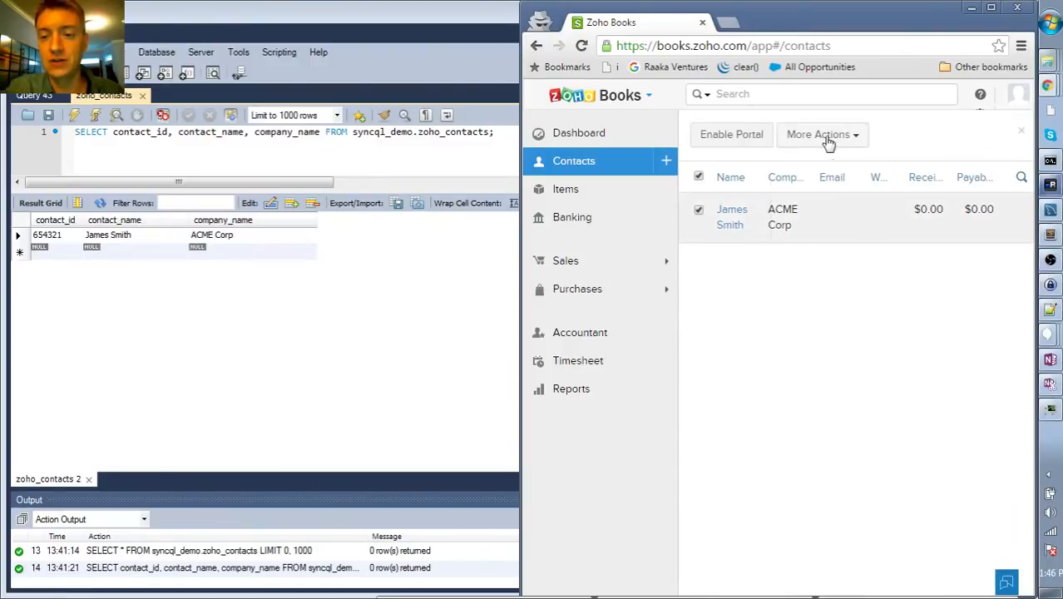
click(822, 135)
click(821, 235)
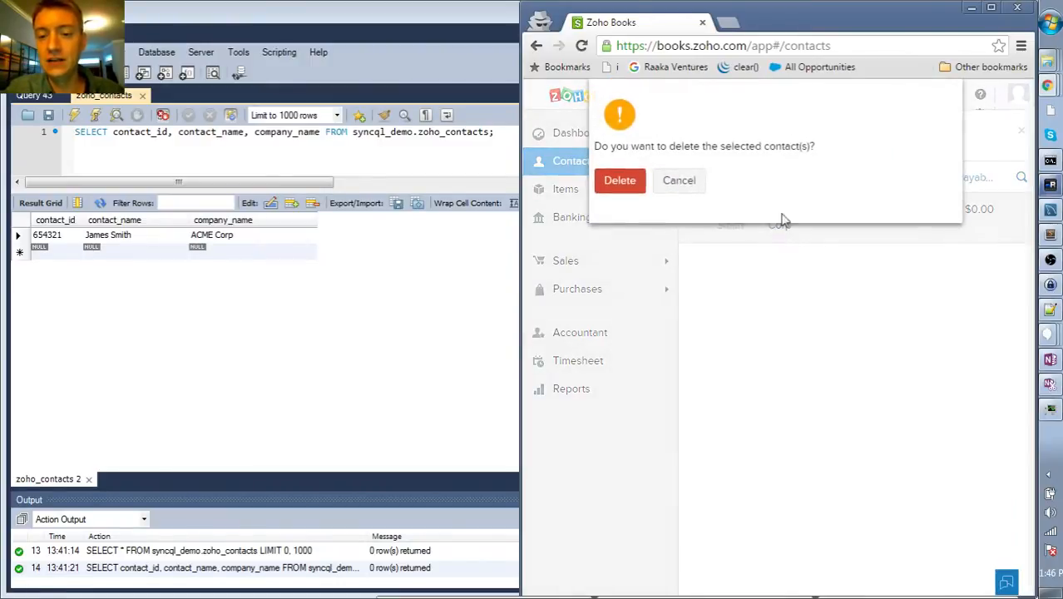
click(626, 183)
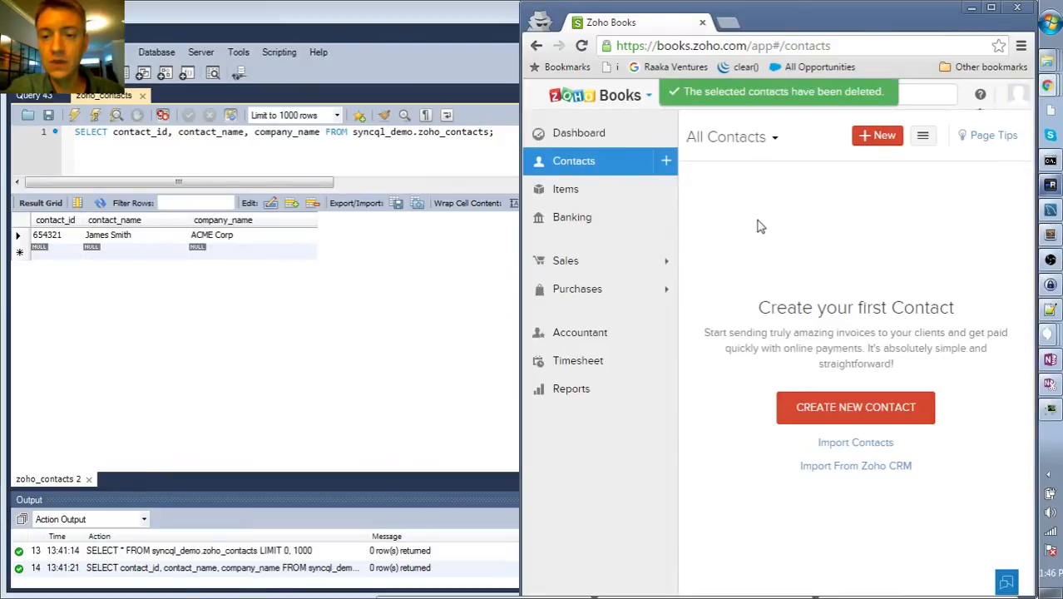
click(337, 326)
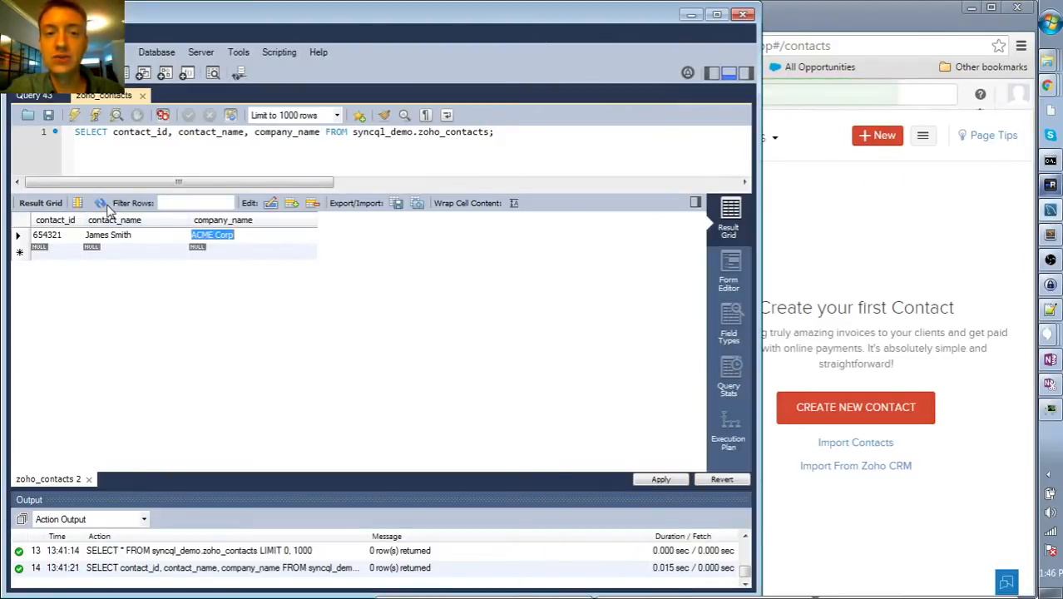
click(101, 205)
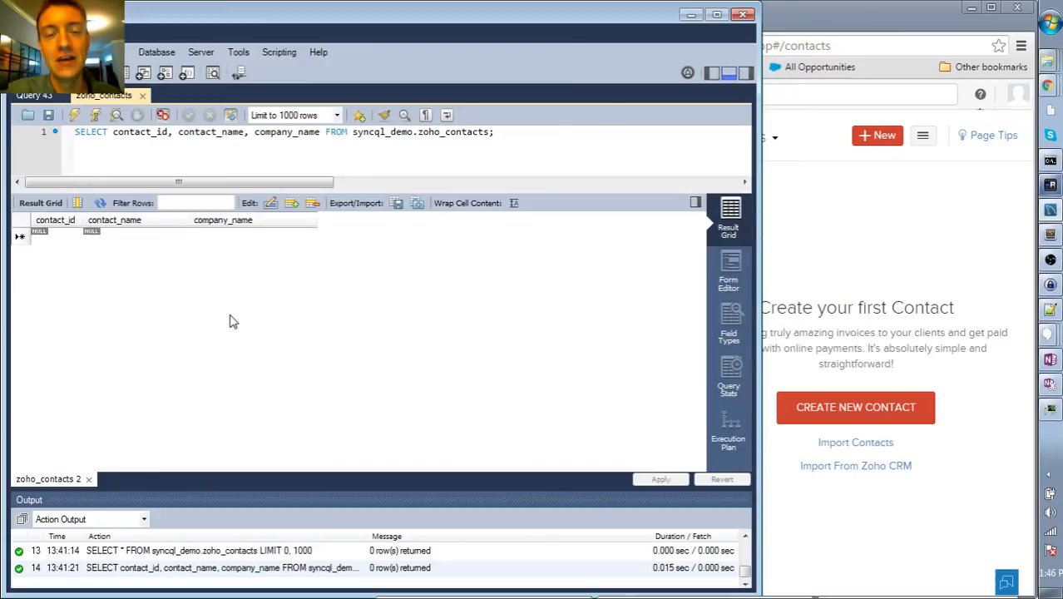
Run the prepared query inserting all rows from the portal's demo contacts table into syncql_demo.zoho_contacts, and refresh the zoho_contacts results.
click(34, 95)
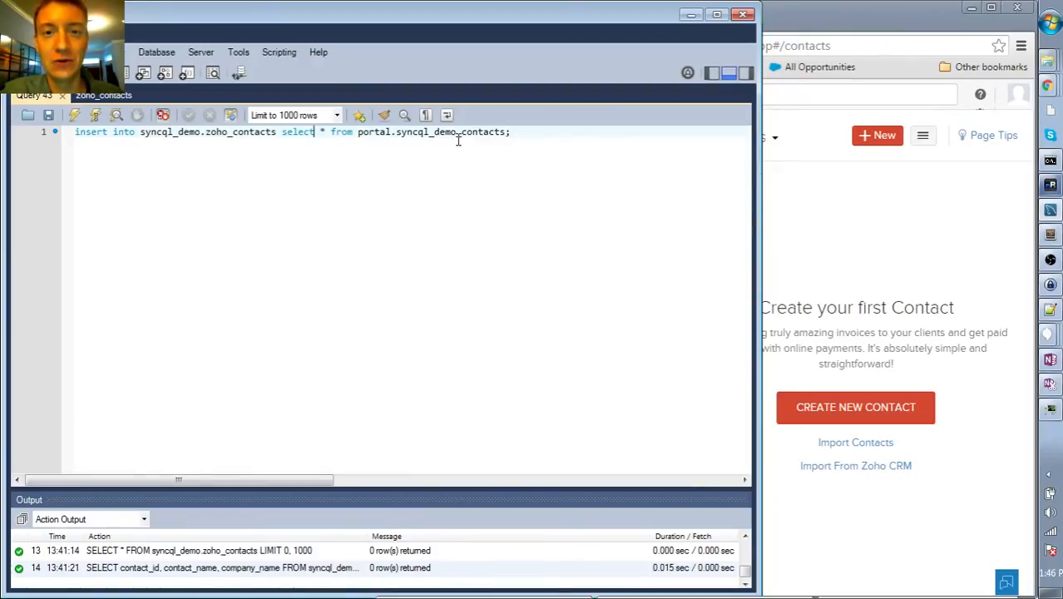
click(73, 118)
click(103, 95)
click(101, 204)
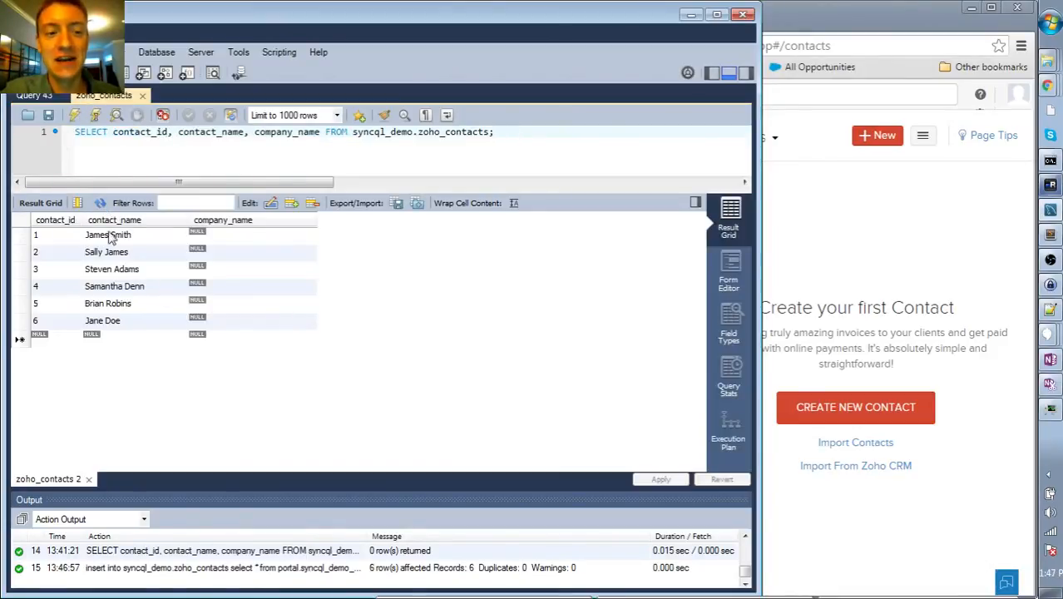
click(102, 204)
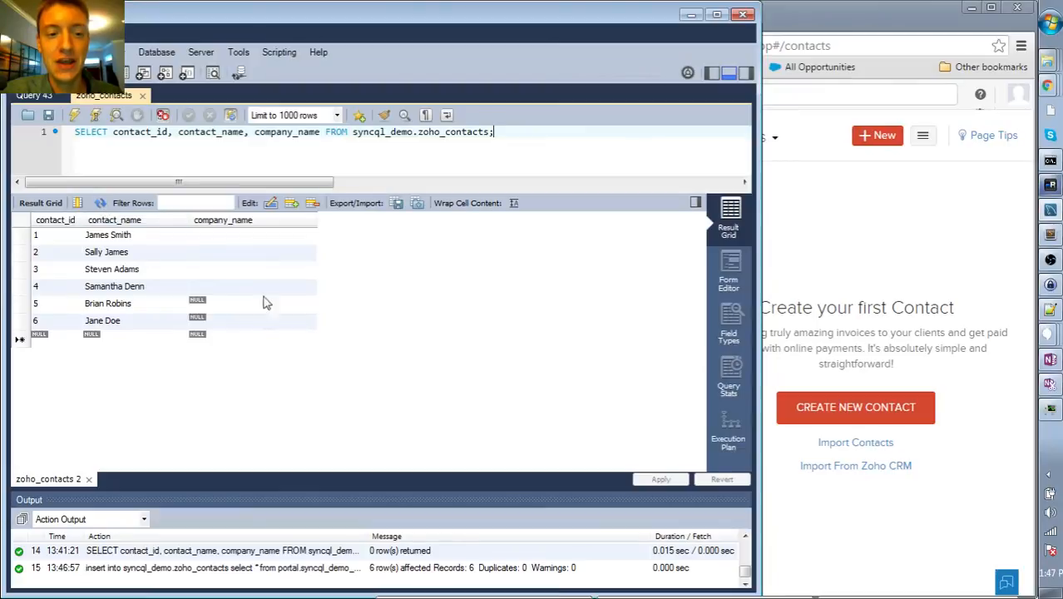
click(100, 204)
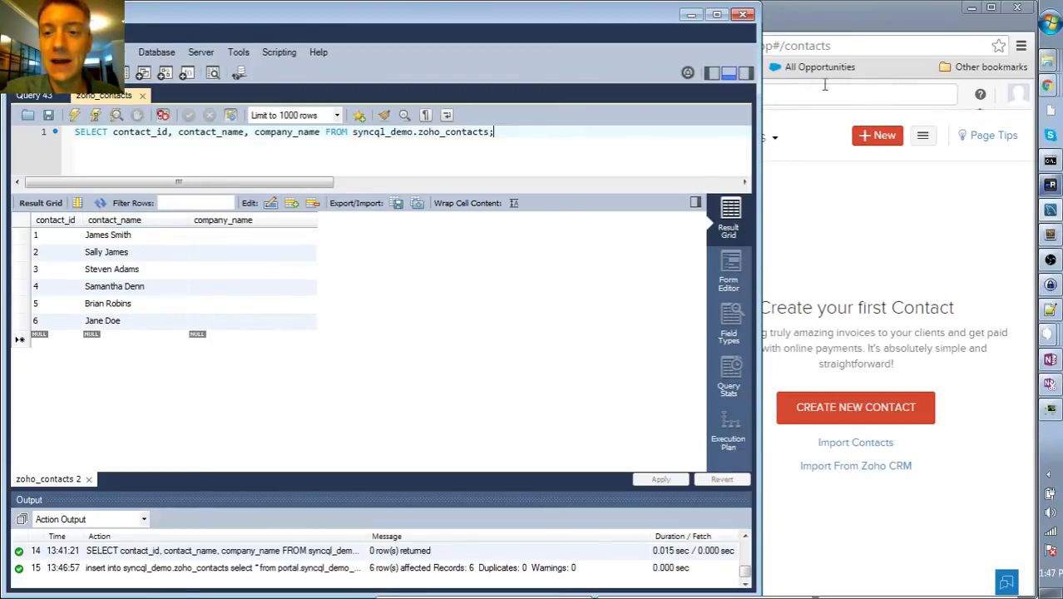
Switch to Zoho Books, reload the contacts list, and delete all the listed contacts.
click(881, 78)
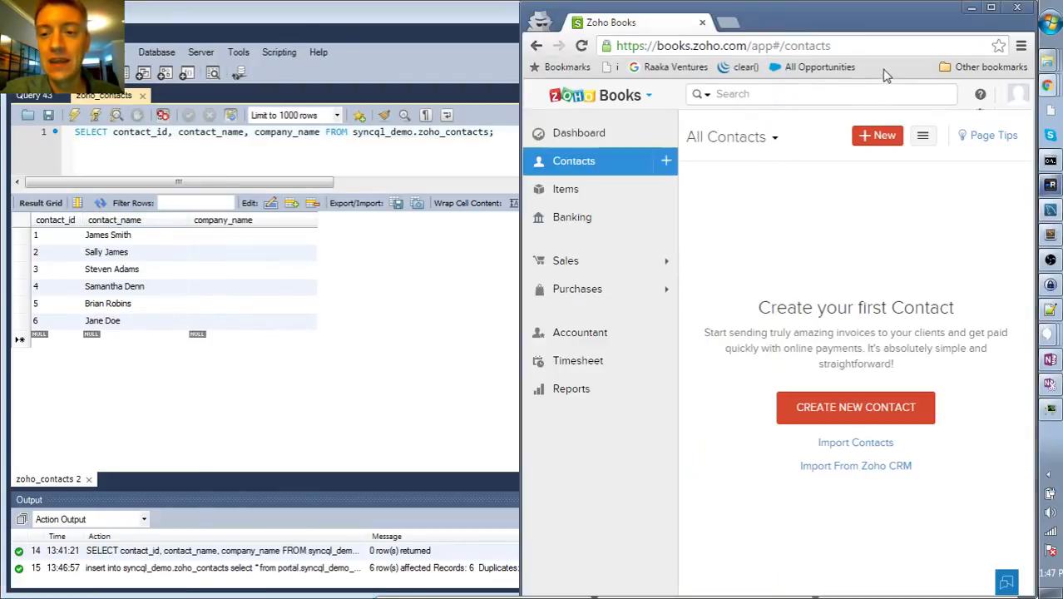
click(573, 163)
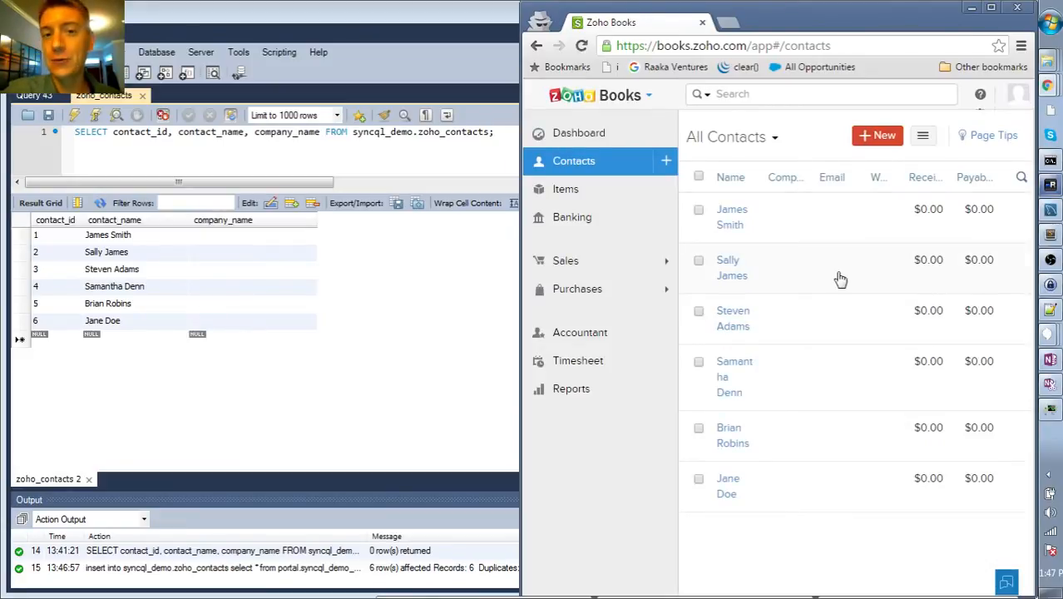
click(700, 178)
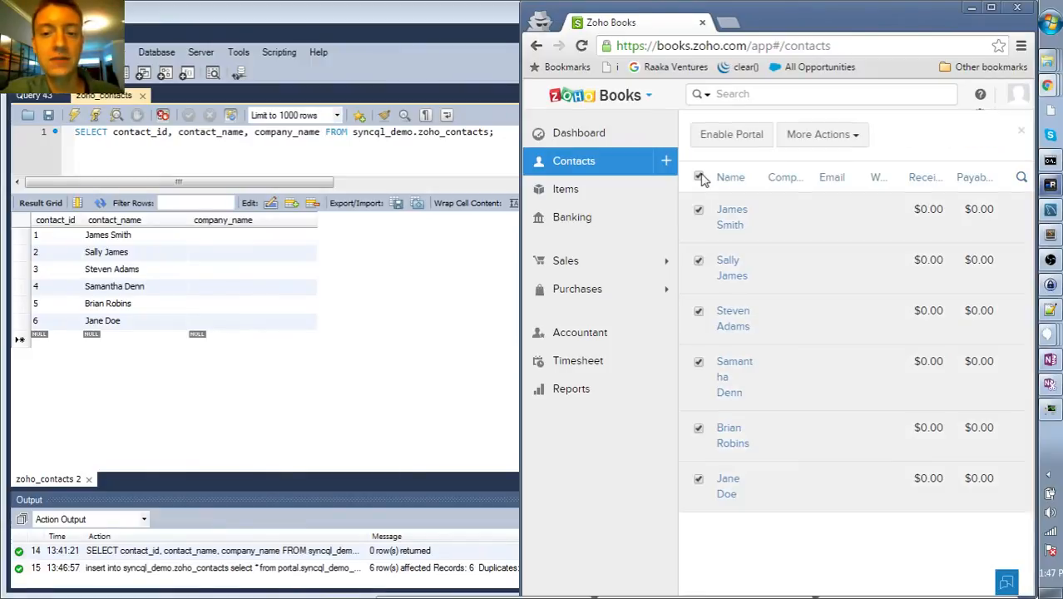
click(821, 136)
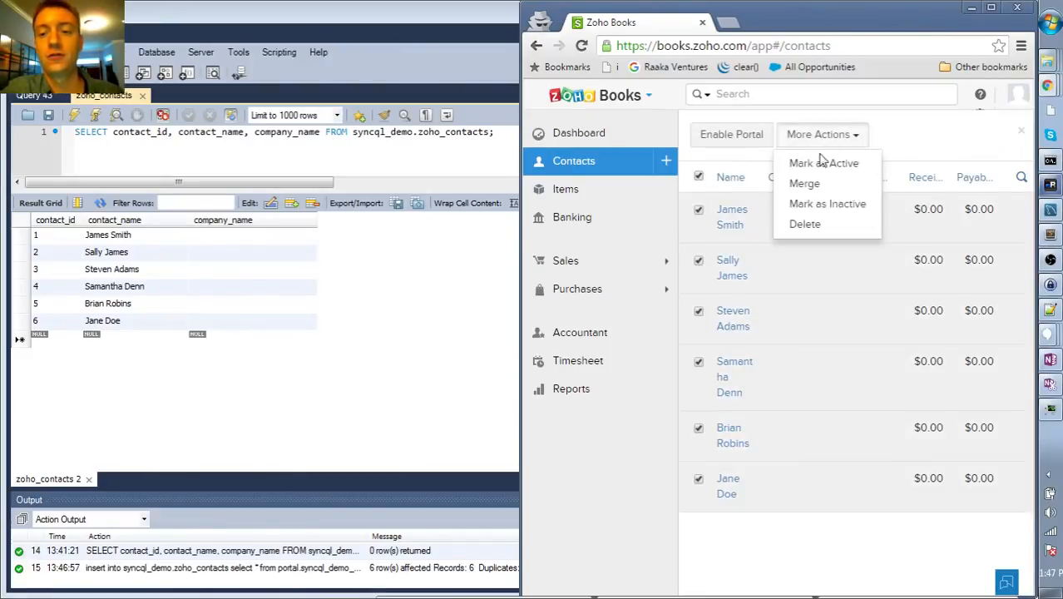
click(806, 227)
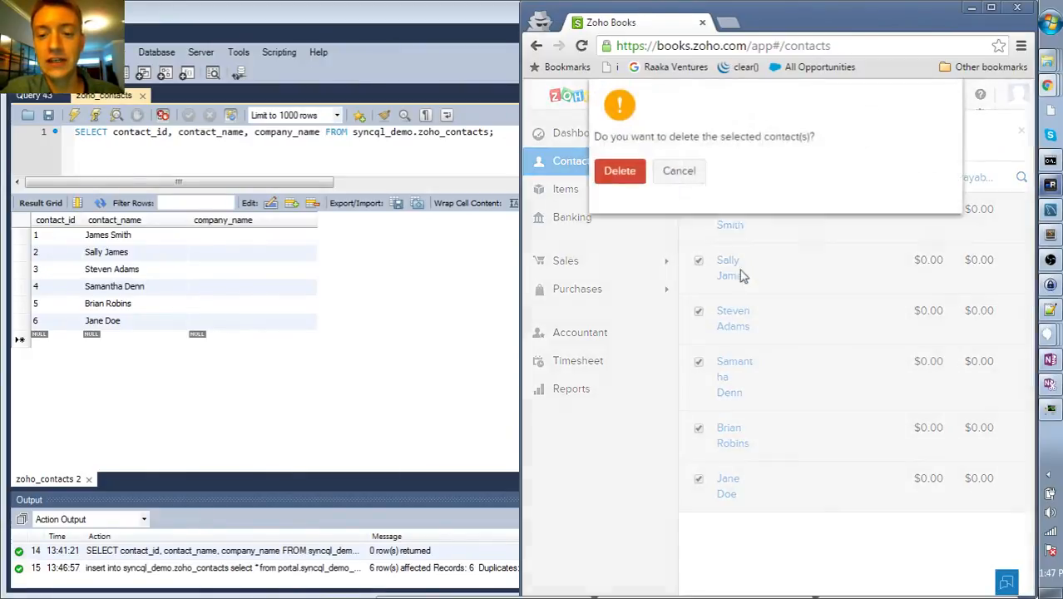
click(639, 184)
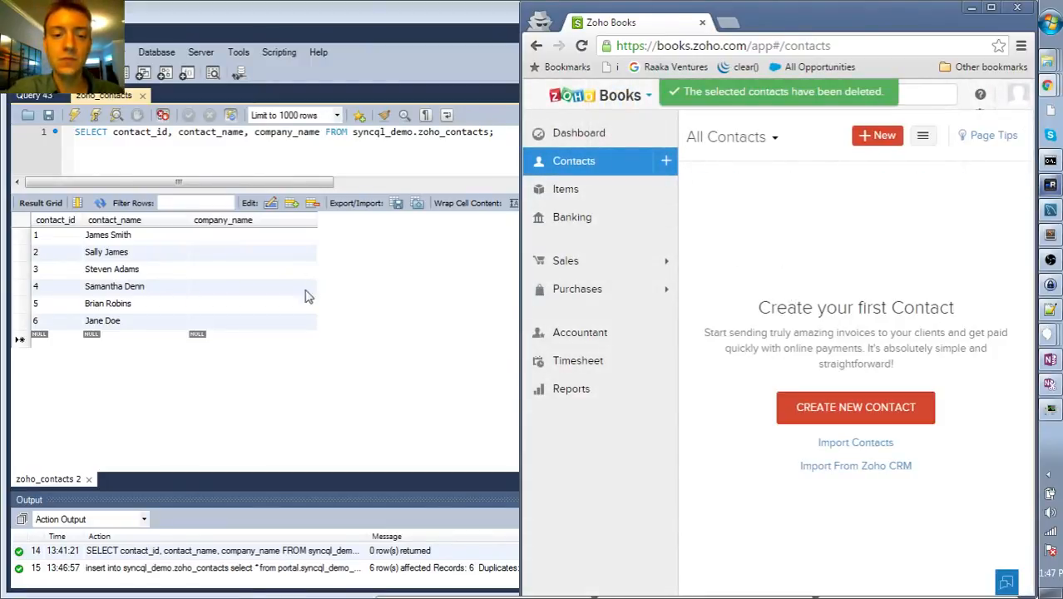
Check the sync log in mRemoteNG, and refresh the zoho_contacts results in MySQL Workbench to compare them with Zoho Books.
click(321, 398)
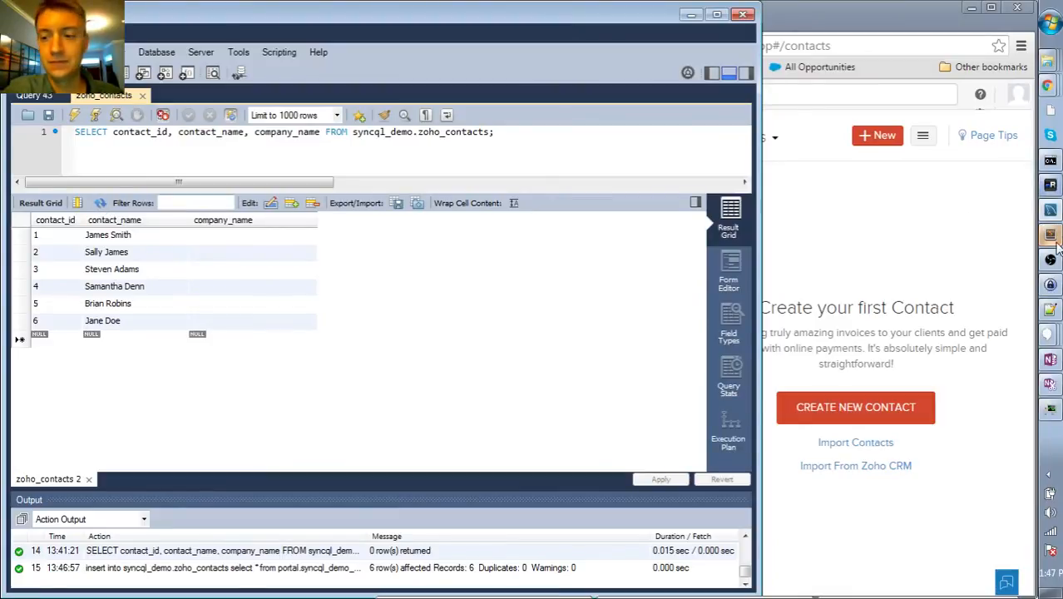
click(1050, 185)
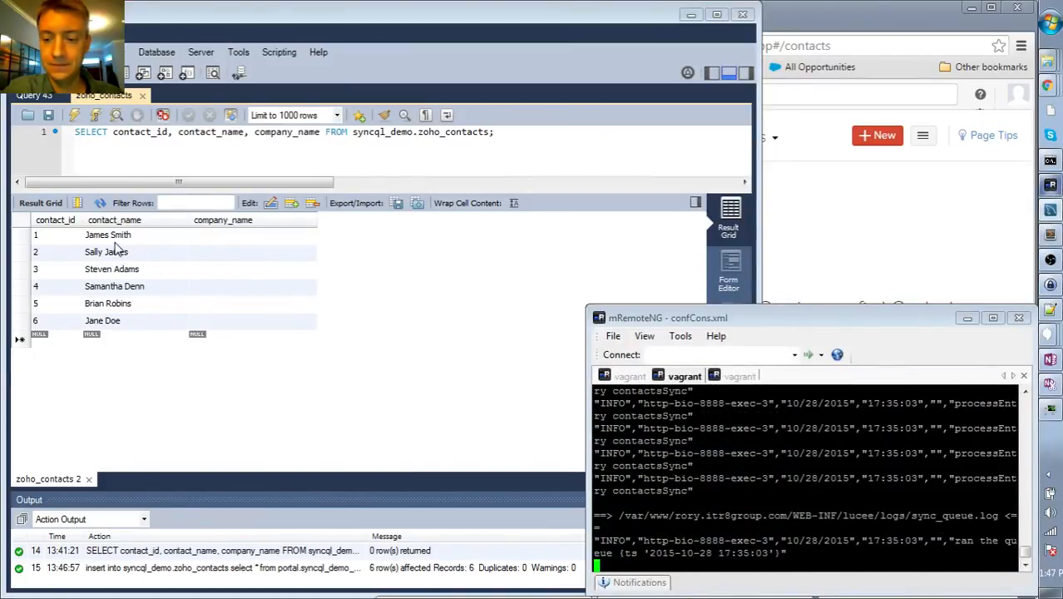
click(100, 208)
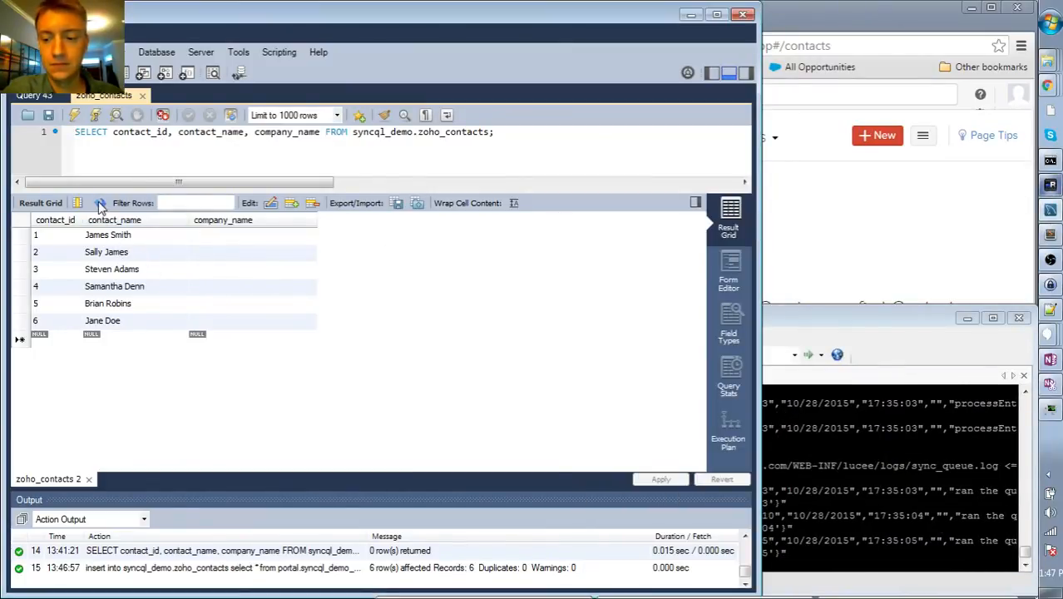
click(100, 204)
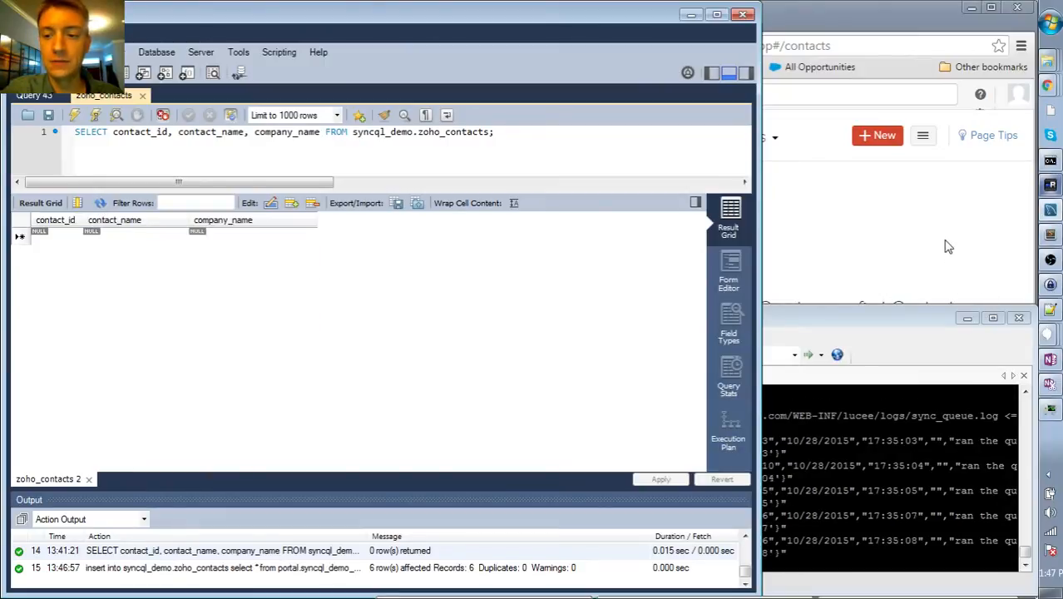
click(948, 242)
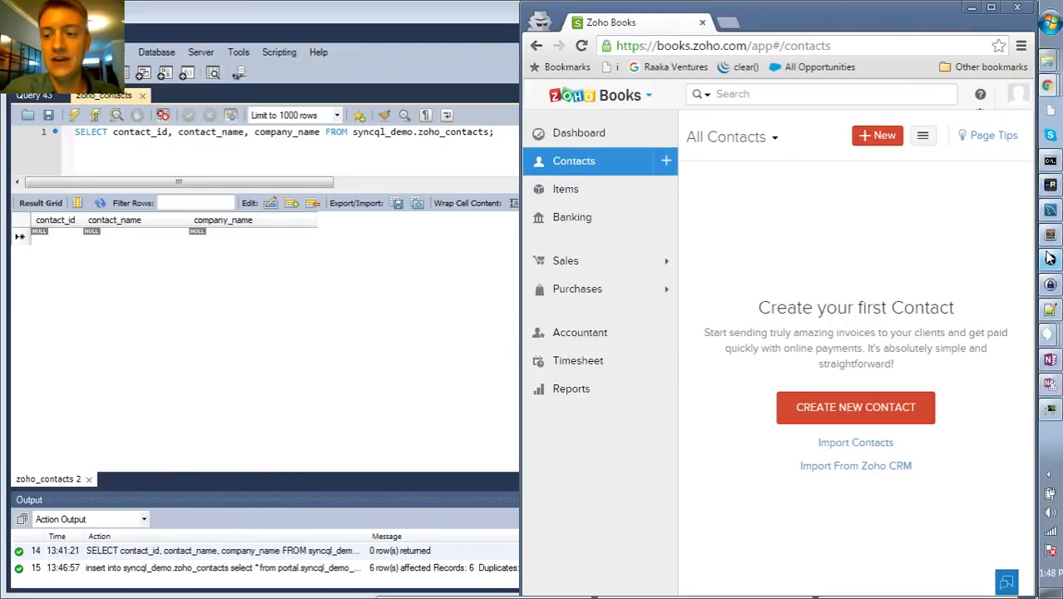
click(1050, 259)
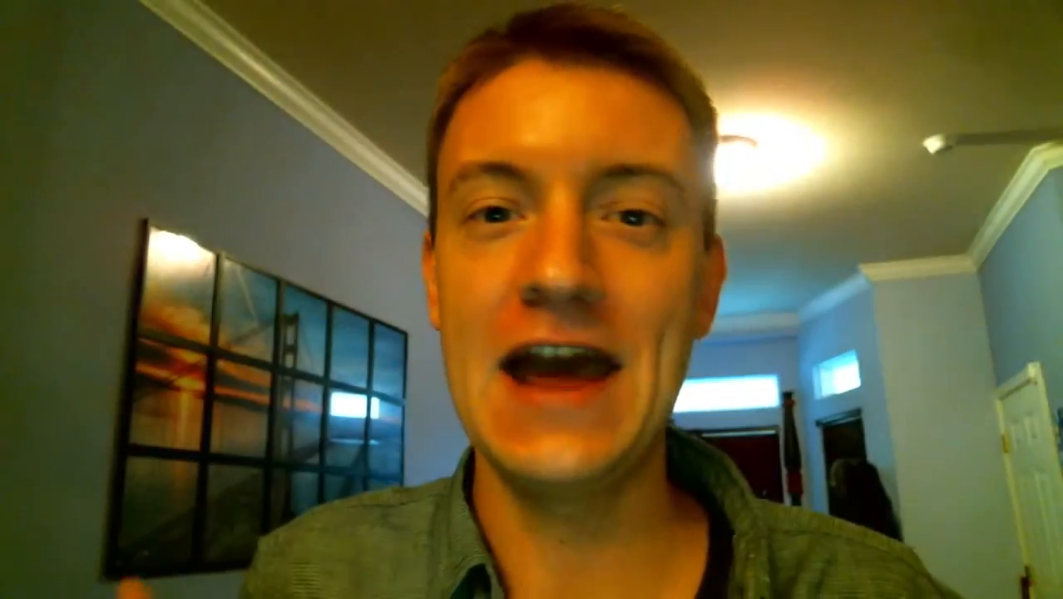